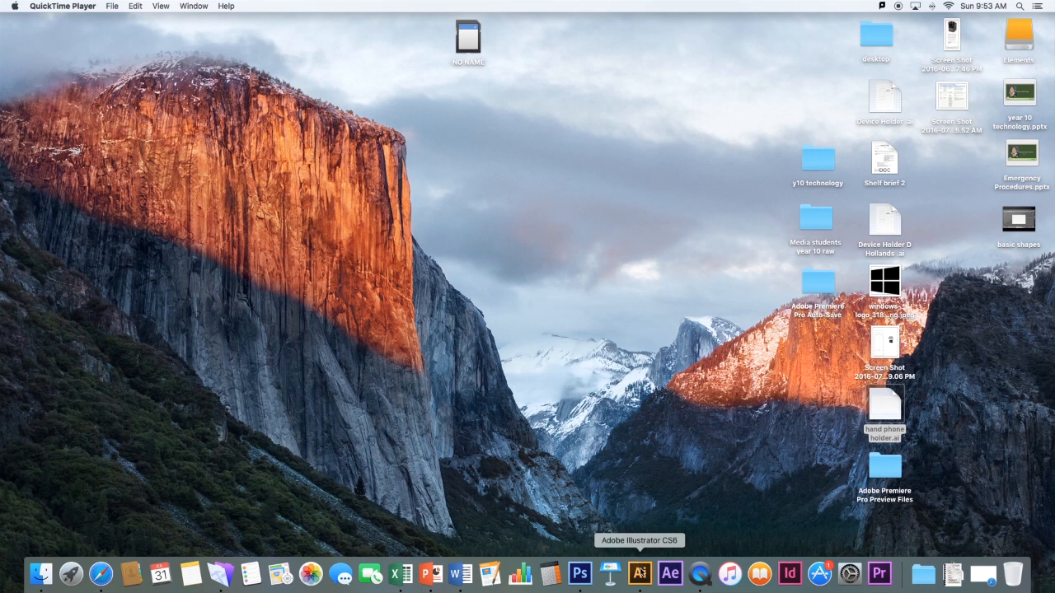
Switch to Adobe Illustrator and set up a new document with the Basic RGB profile and A3 size
left_click(642, 577)
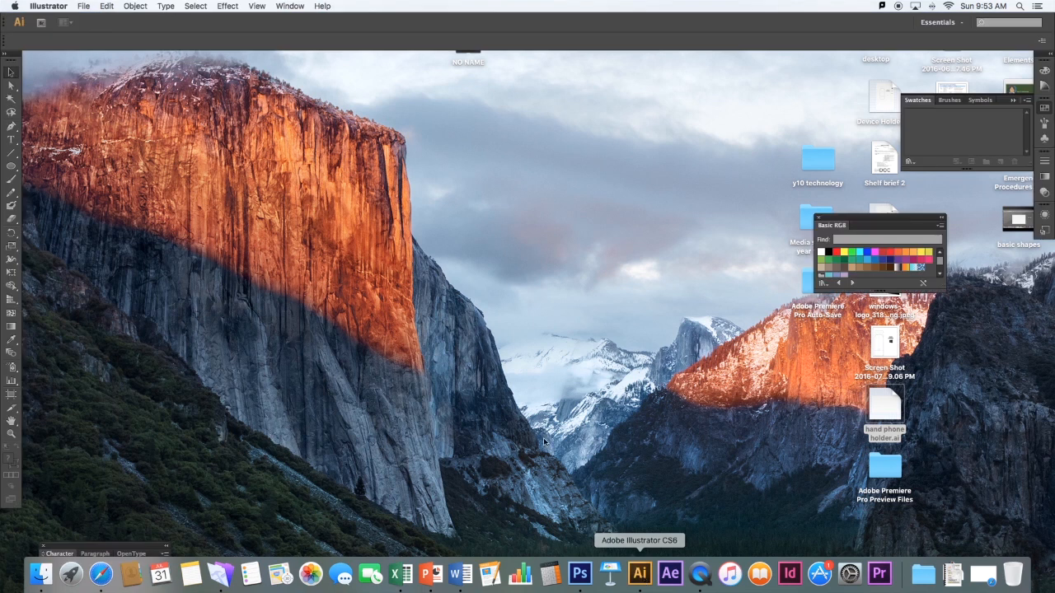
left_click(83, 7)
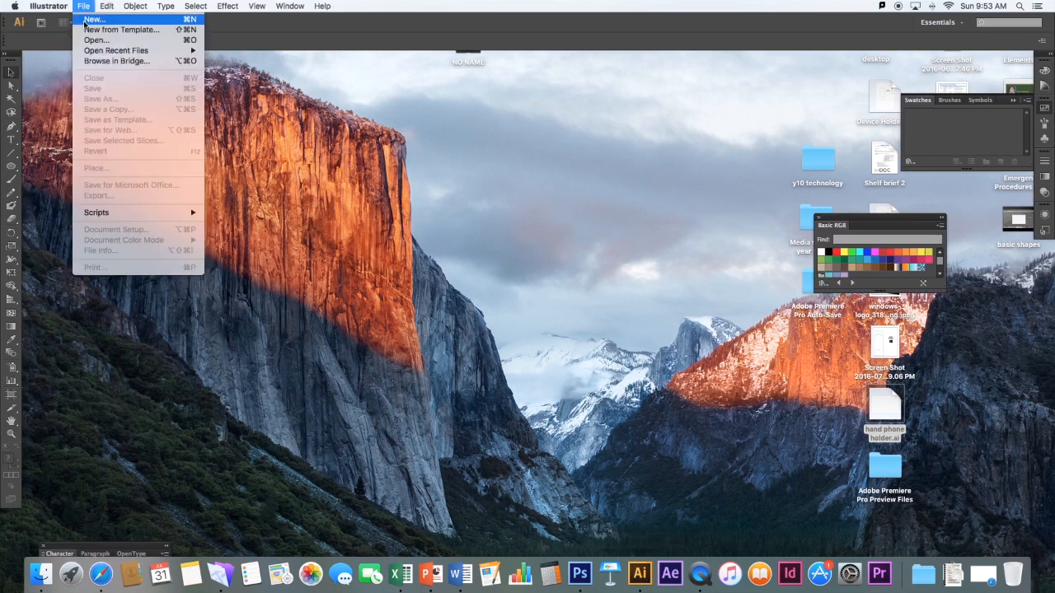
left_click(86, 20)
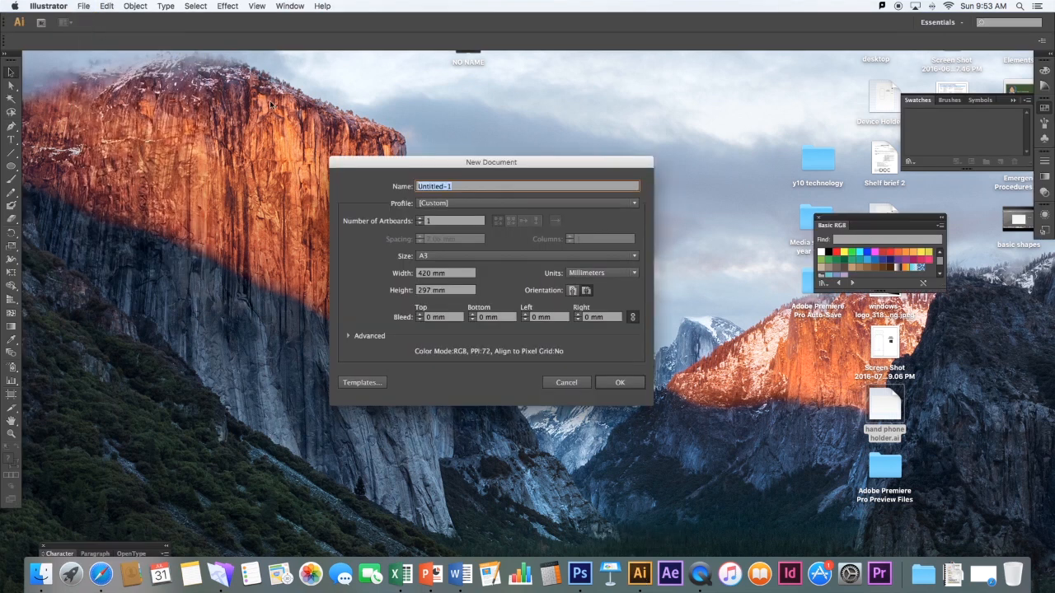
left_click(465, 205)
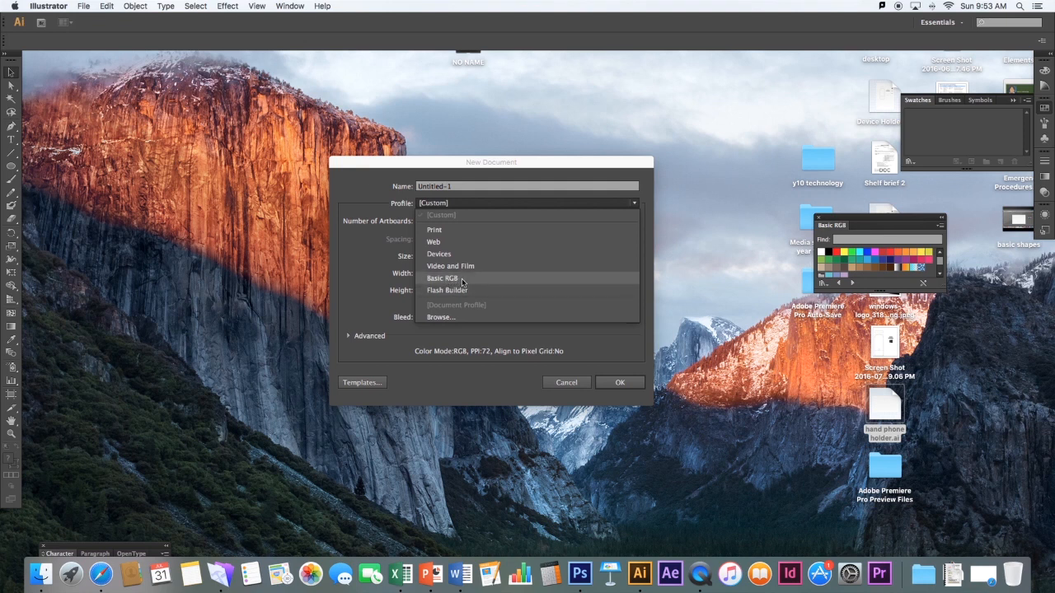
left_click(456, 280)
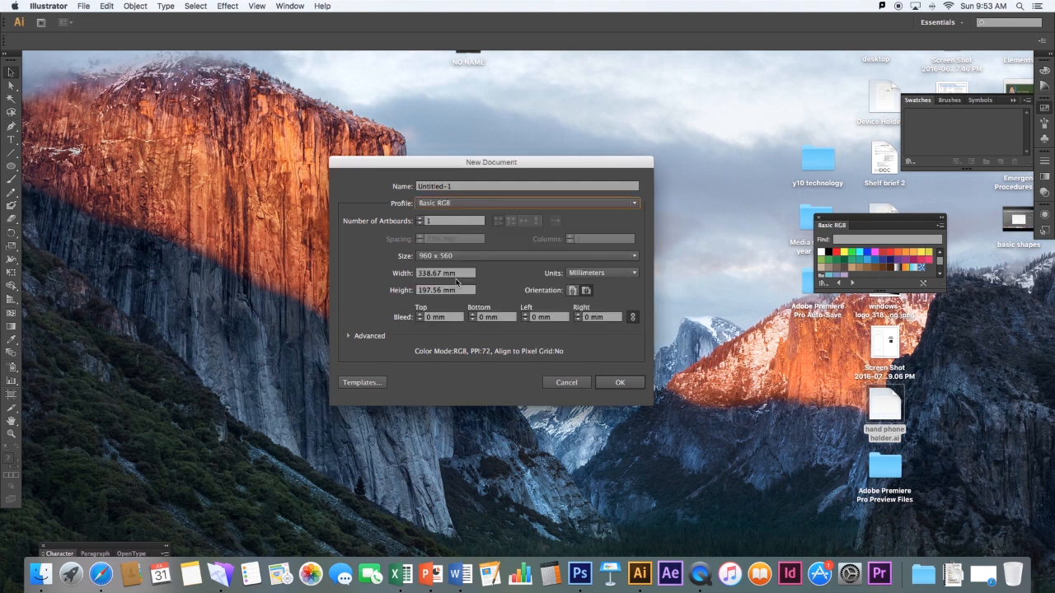
left_click(464, 257)
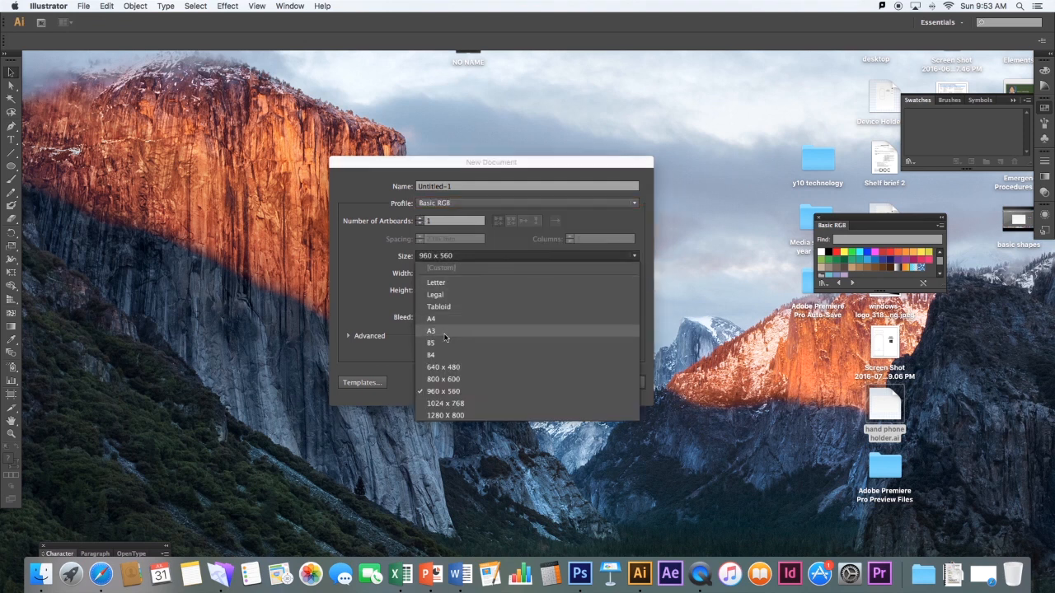
left_click(440, 333)
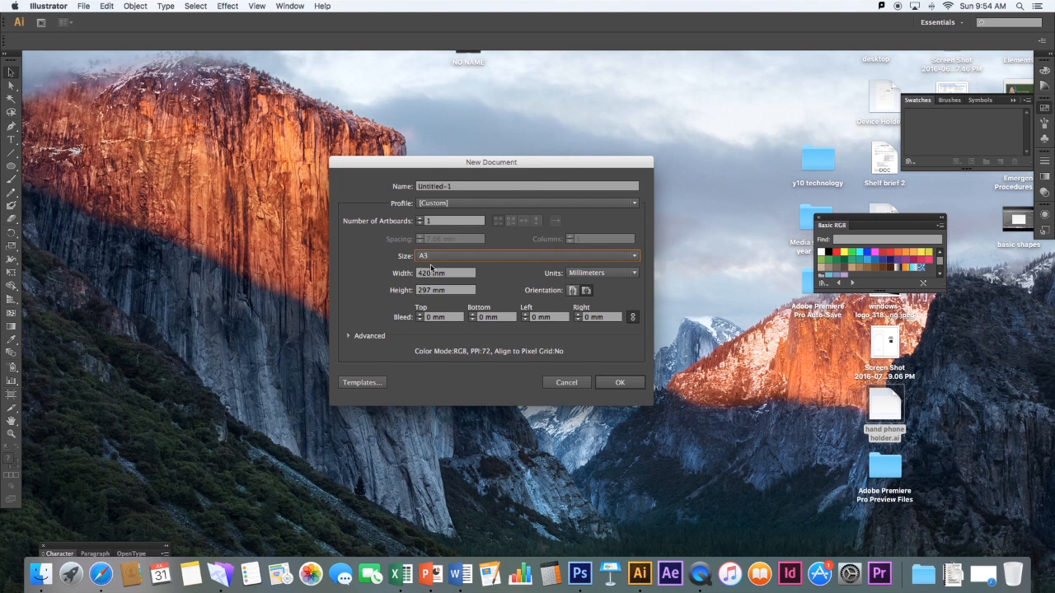
Name the new document "phone holder" followed by the author's title and surname, and create it
left_click_drag(459, 188, 415, 188)
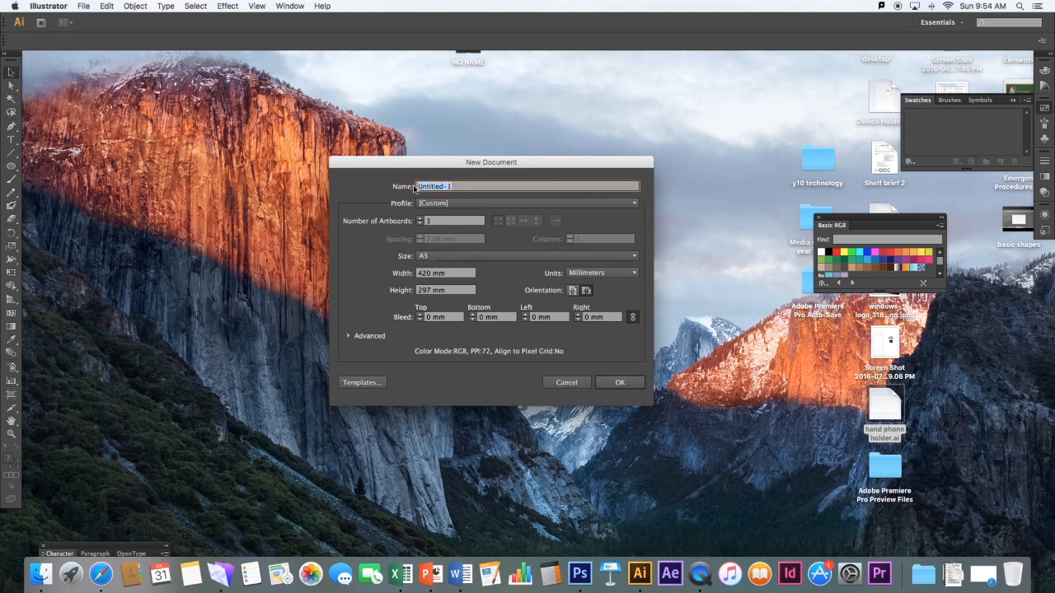
type("phone holder mr hollands")
left_click(614, 386)
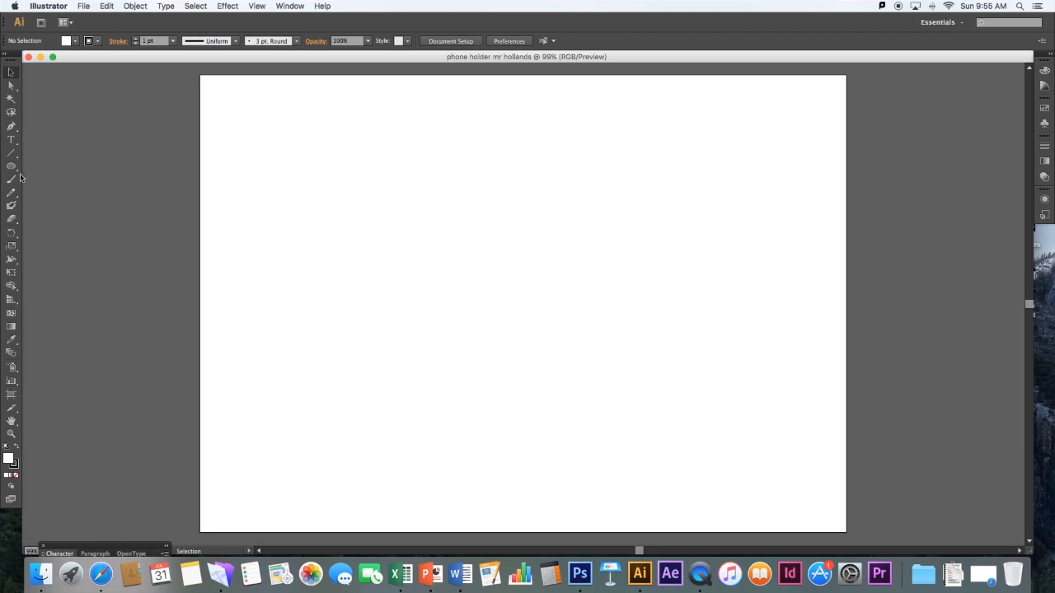
Draw a closed, irregular seven-sided shape about 118 mm wide in the upper left of the artboard with the Pen tool
left_click_drag(11, 126, 51, 132)
left_click(323, 132)
left_click(423, 129)
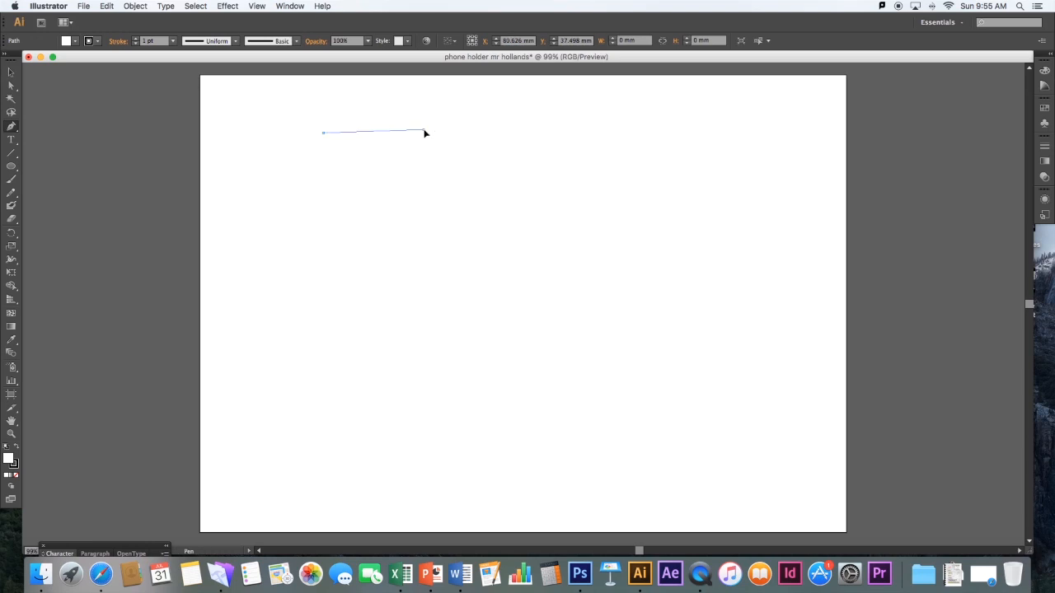
left_click(476, 172)
left_click(471, 254)
left_click(359, 279)
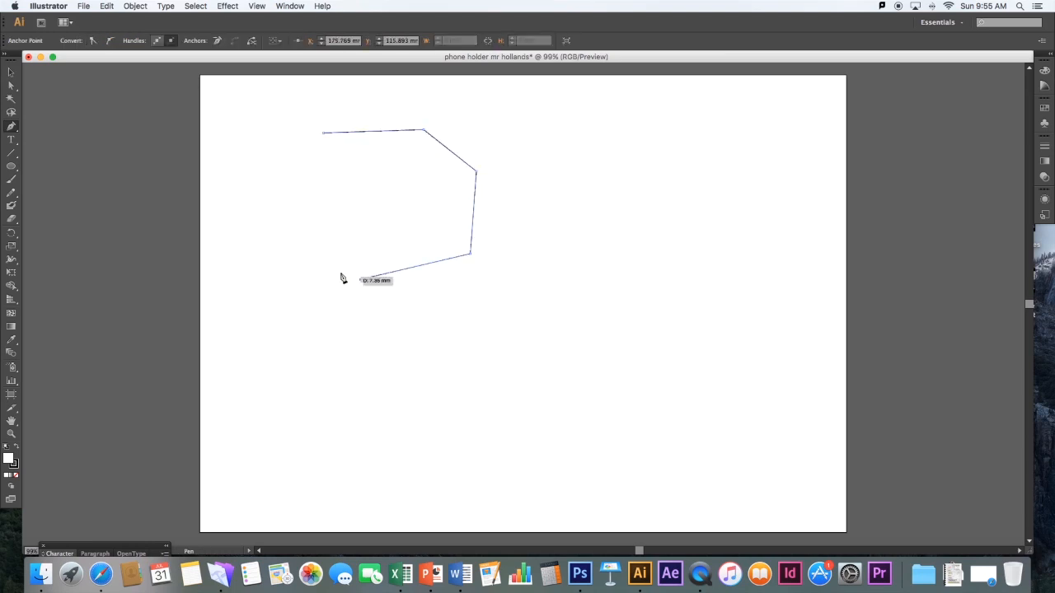
left_click(294, 231)
left_click(297, 167)
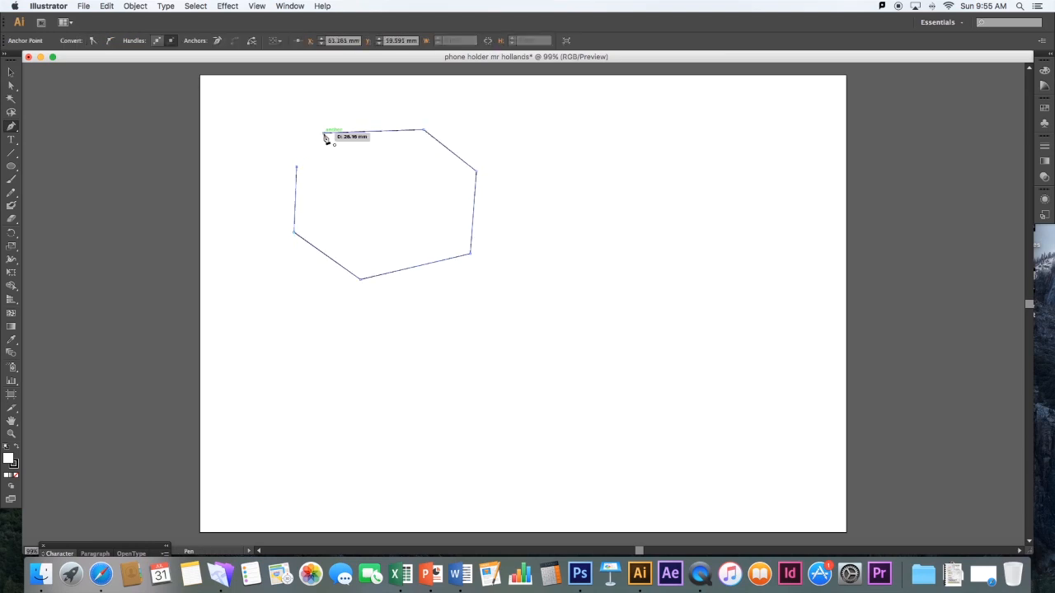
left_click(323, 133)
Draw a closed triangle with the Pen tool to the right of the seven-sided shape
left_click(543, 156)
left_click(672, 134)
left_click(666, 236)
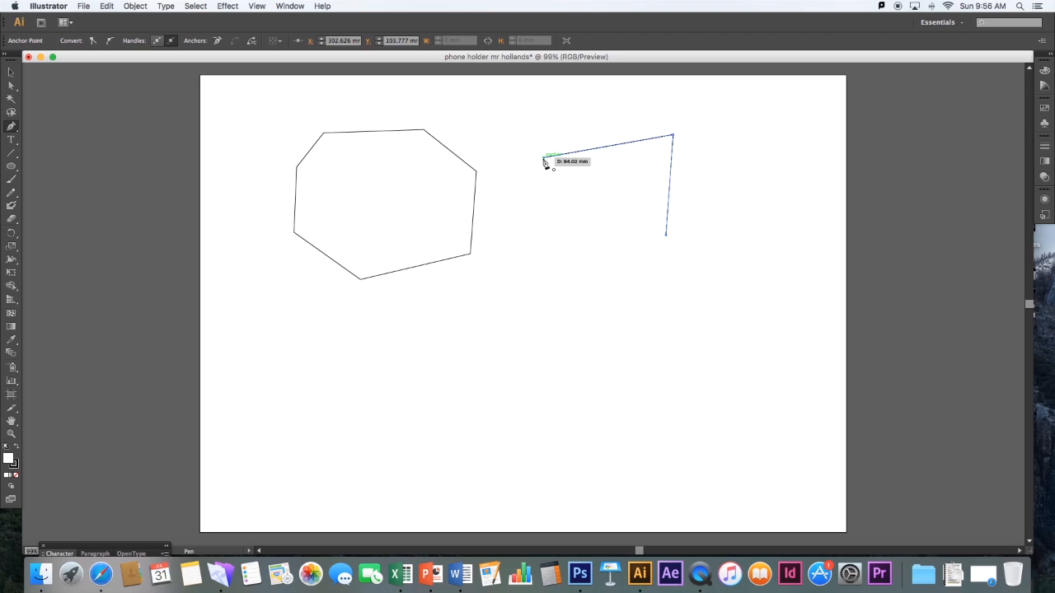
left_click(543, 157)
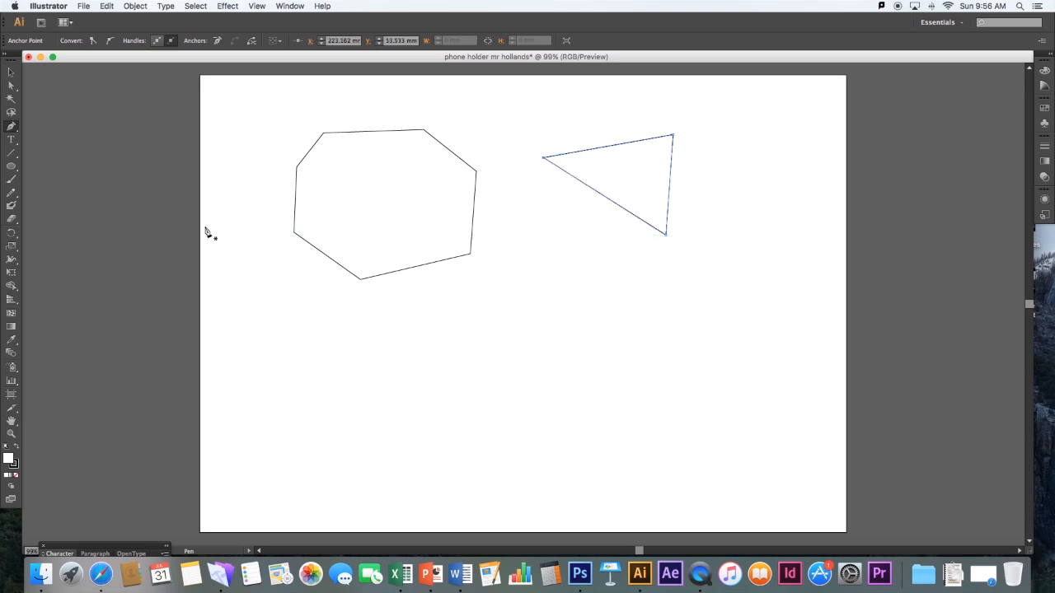
Draw a rectangle about 82 by 69 mm below the seven-sided shape
left_click(8, 167)
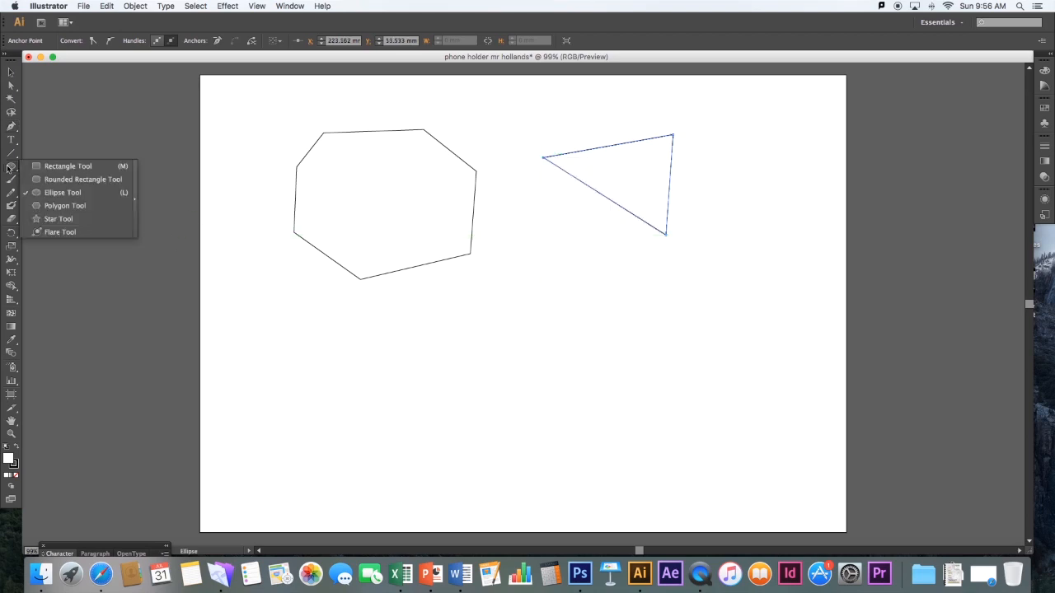
left_click(71, 168)
left_click_drag(324, 334, 450, 440)
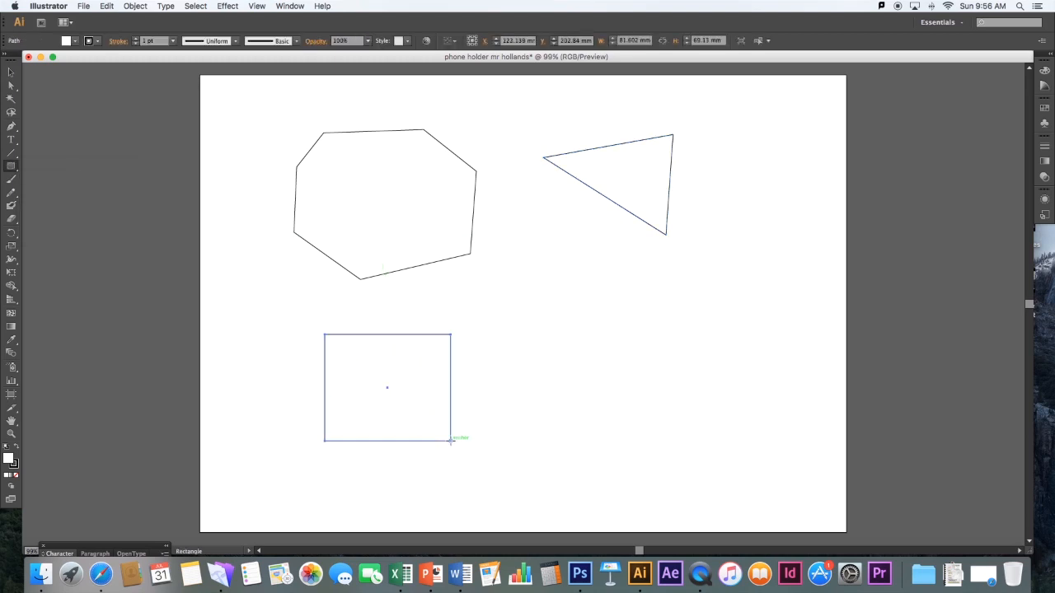
Draw a circle about 69 mm across overlapping the rectangle, a second circle beside it, and a tall ellipse about 30 by 81 mm
left_click(10, 168)
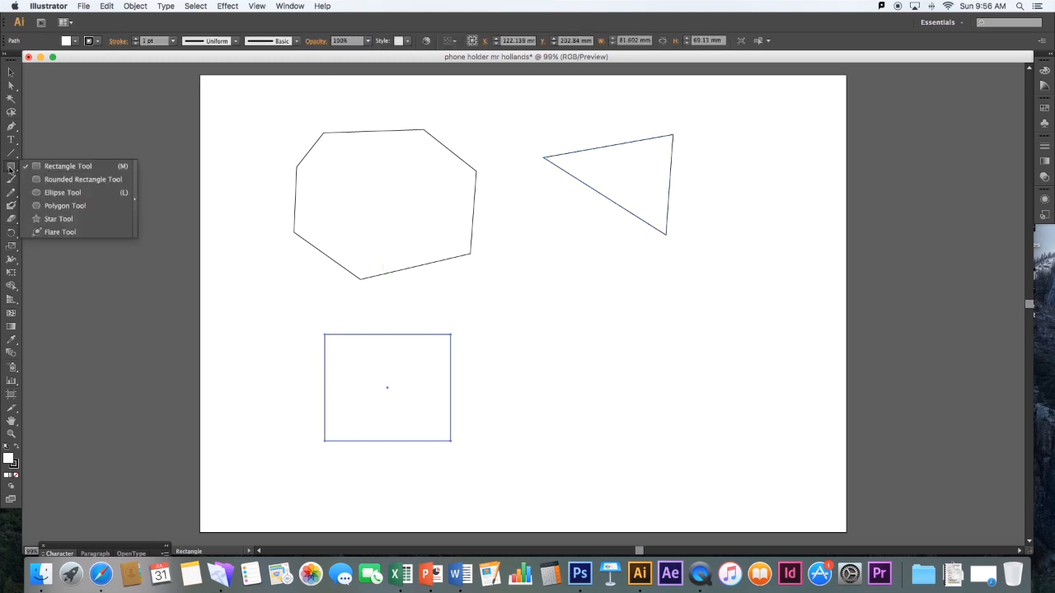
left_click(61, 192)
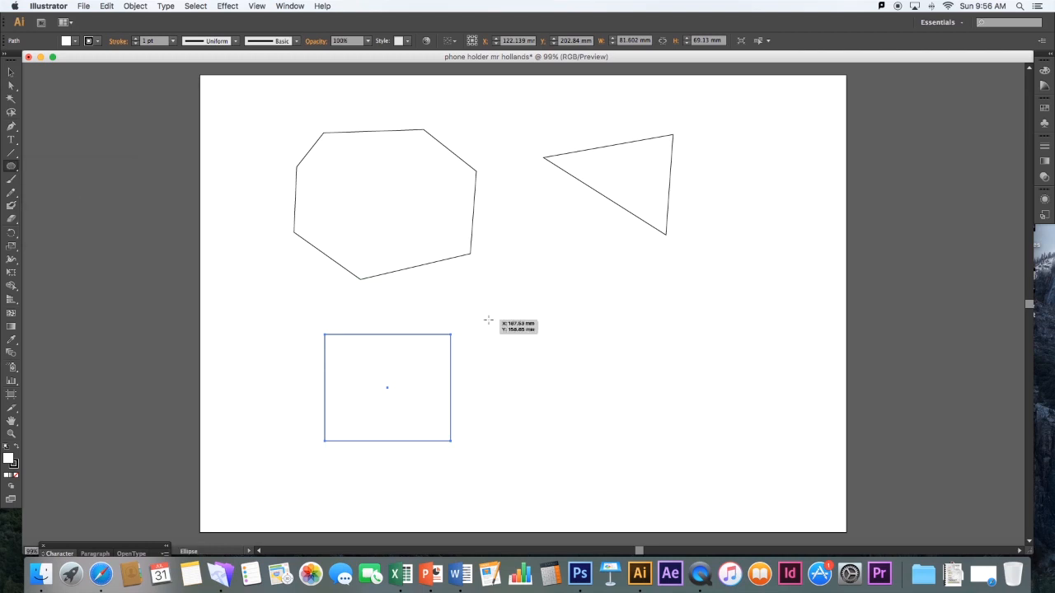
left_click_drag(488, 319, 387, 404)
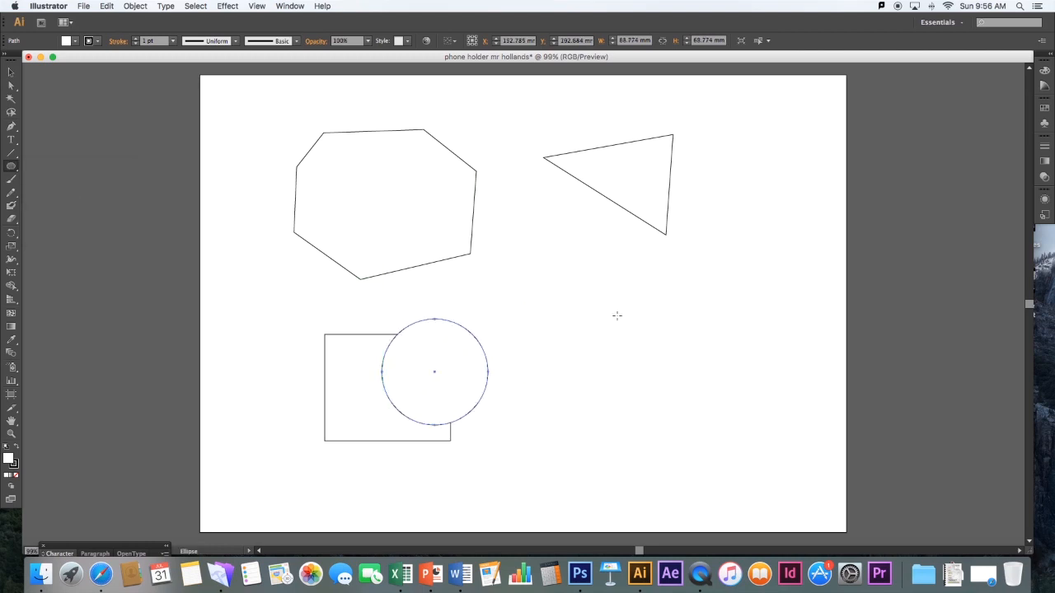
left_click_drag(616, 314, 514, 417)
left_click_drag(651, 285, 697, 409)
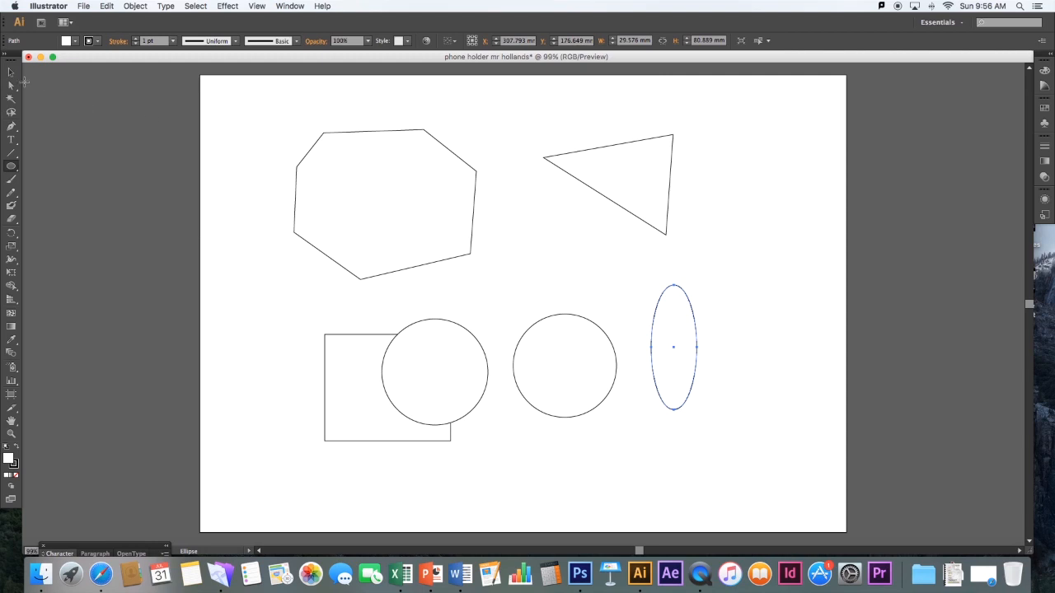
Move the seven-sided shape up and to the right so it overlaps the triangle, and deselect it
key("v")
left_click(219, 141)
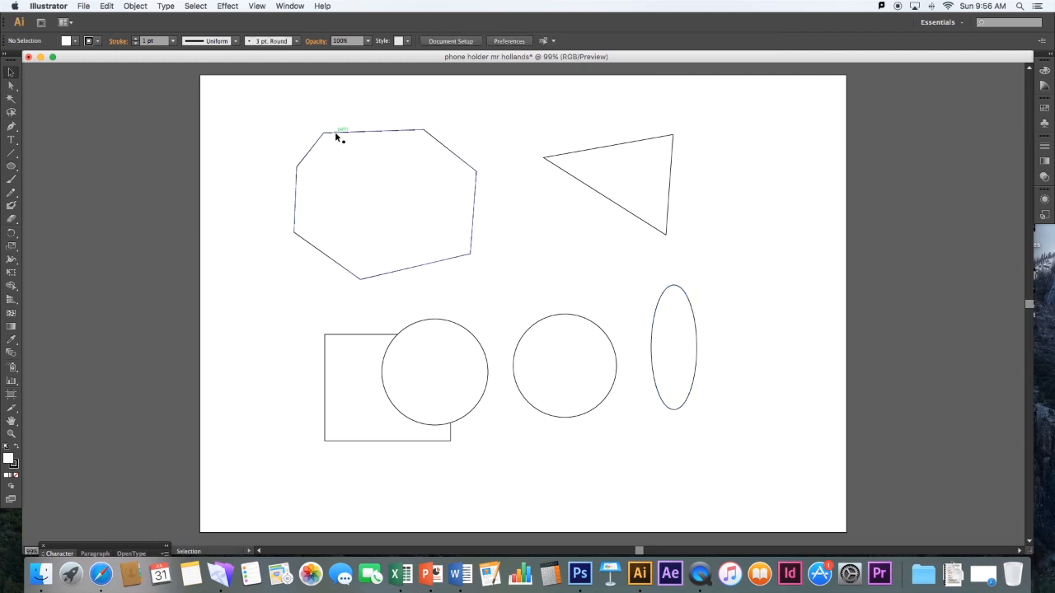
left_click_drag(335, 131, 455, 99)
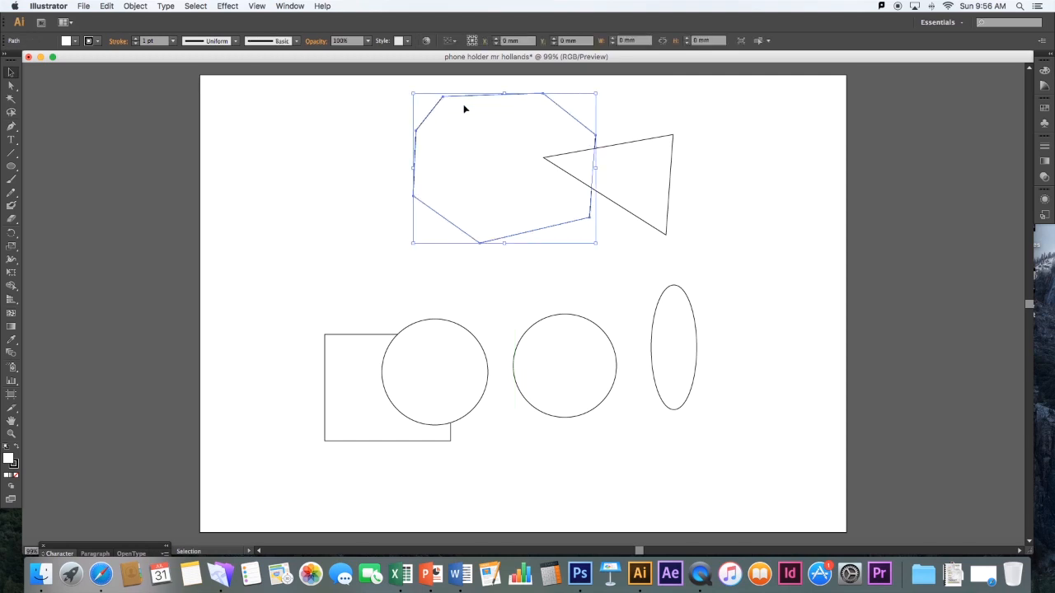
left_click(691, 191)
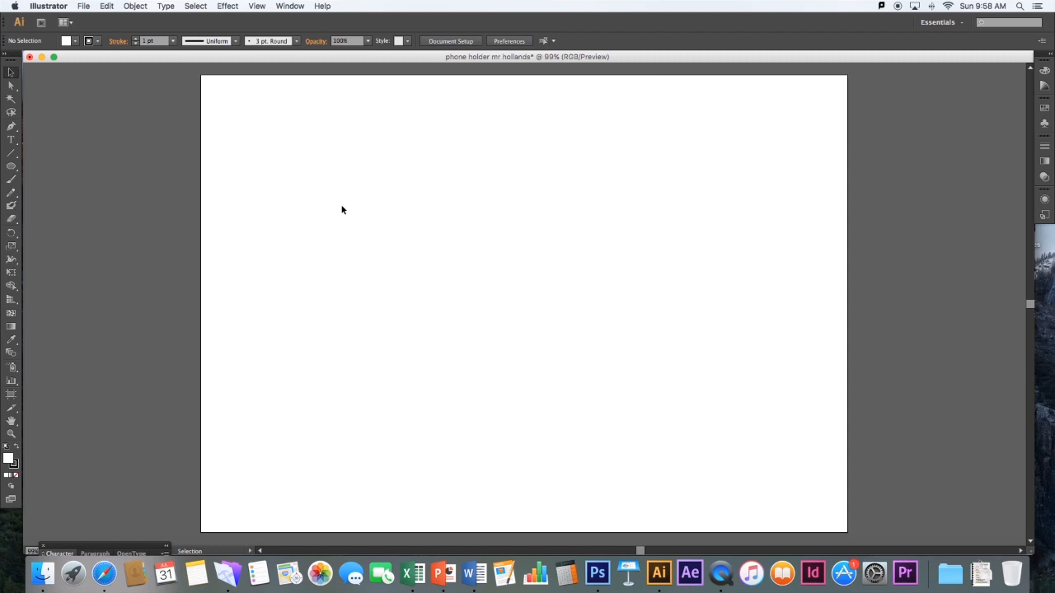
Place the Desktop image whose name starts with 3bd9f75e9376 into the document as a linked file
left_click(84, 7)
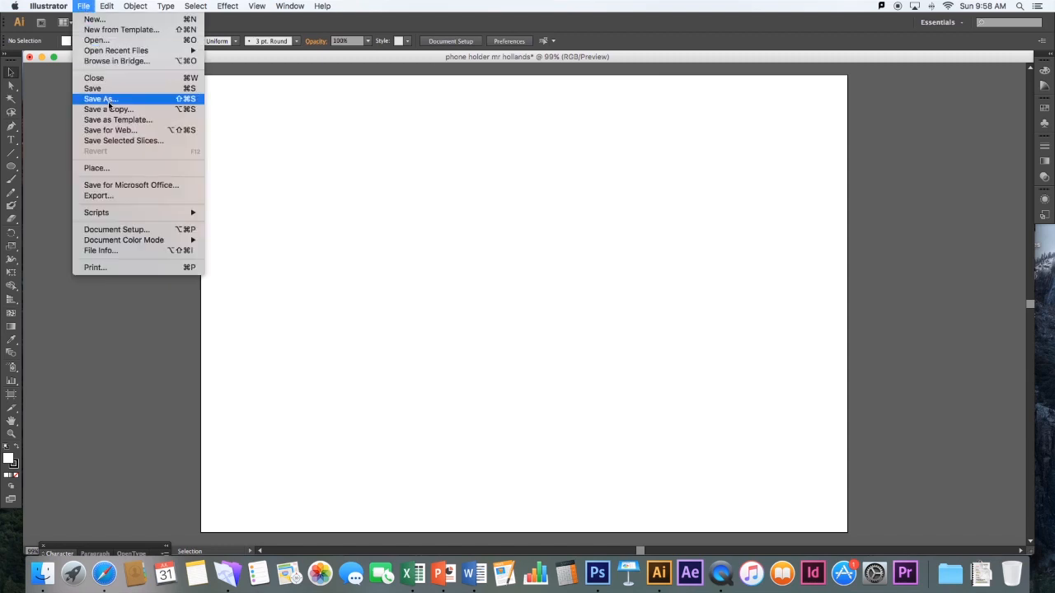
left_click(105, 170)
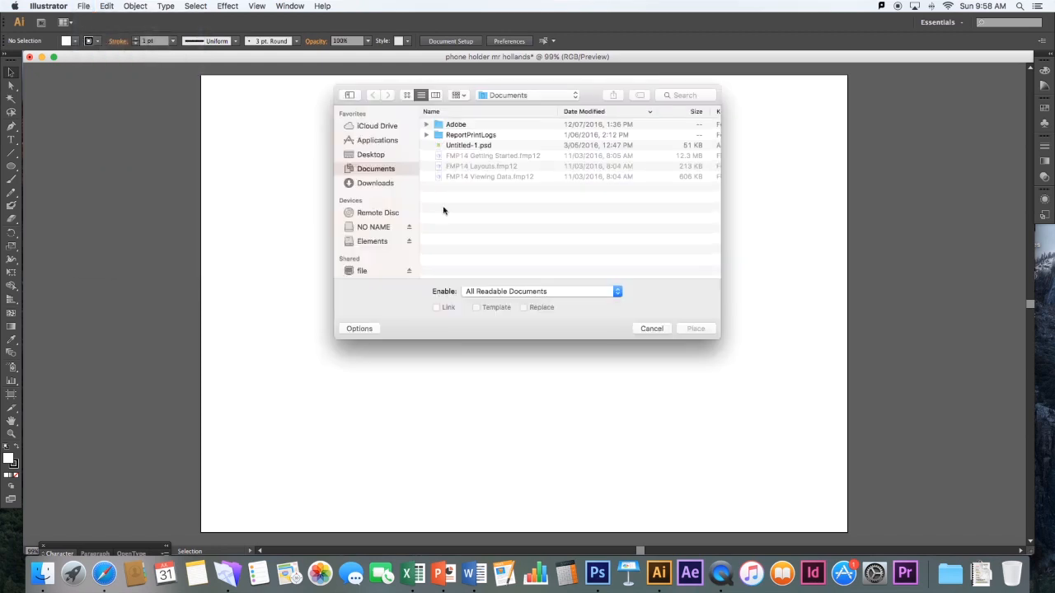
left_click(370, 155)
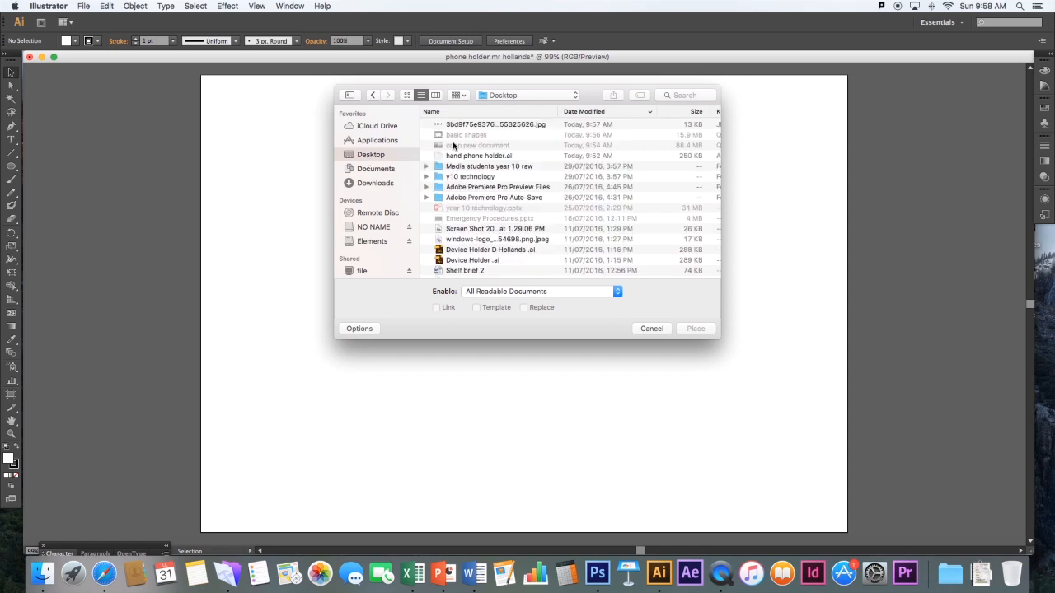
left_click(481, 127)
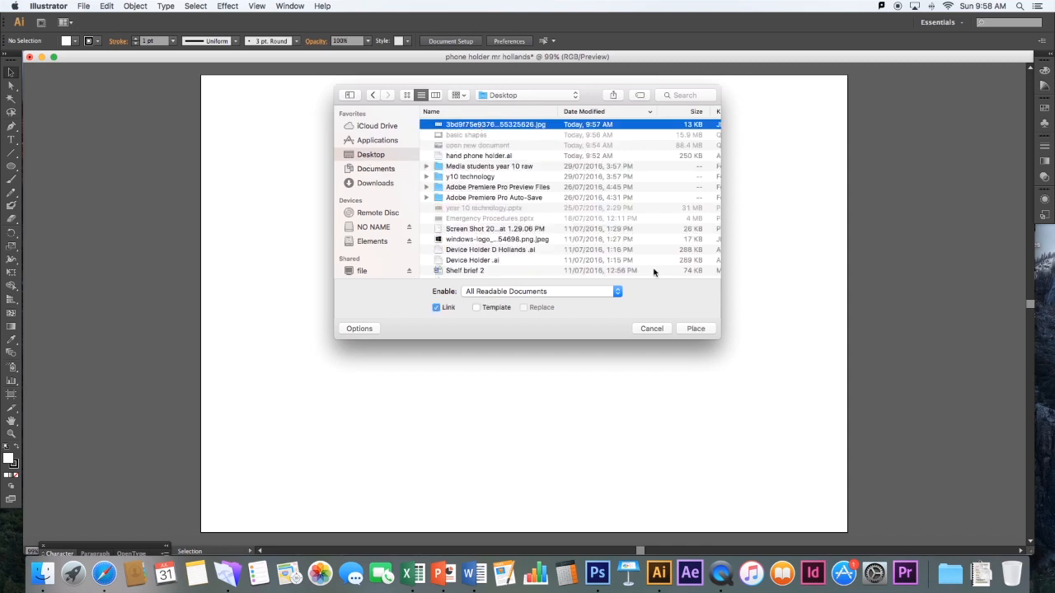
left_click(695, 328)
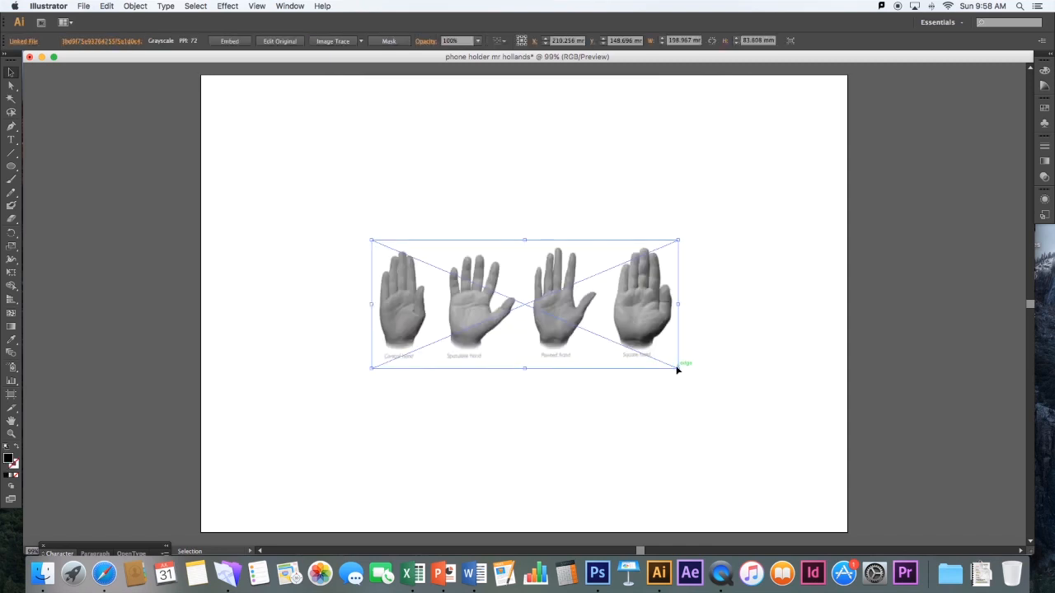
Enlarge the hands image proportionally from two opposite corners to span most of the artboard width, and deselect it
left_click_drag(678, 369, 787, 414)
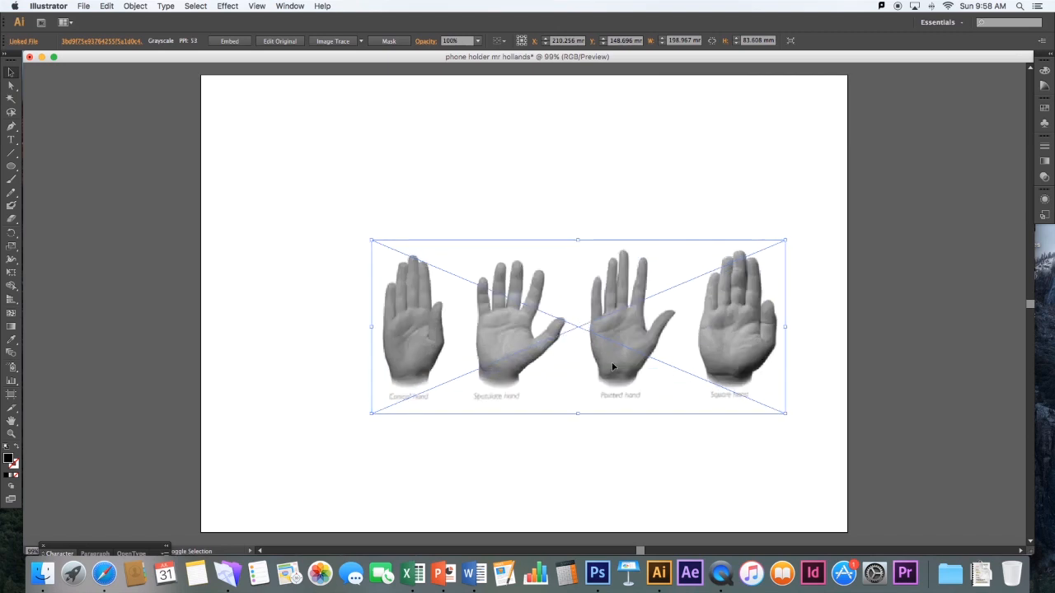
left_click_drag(372, 241, 238, 156)
left_click(308, 113)
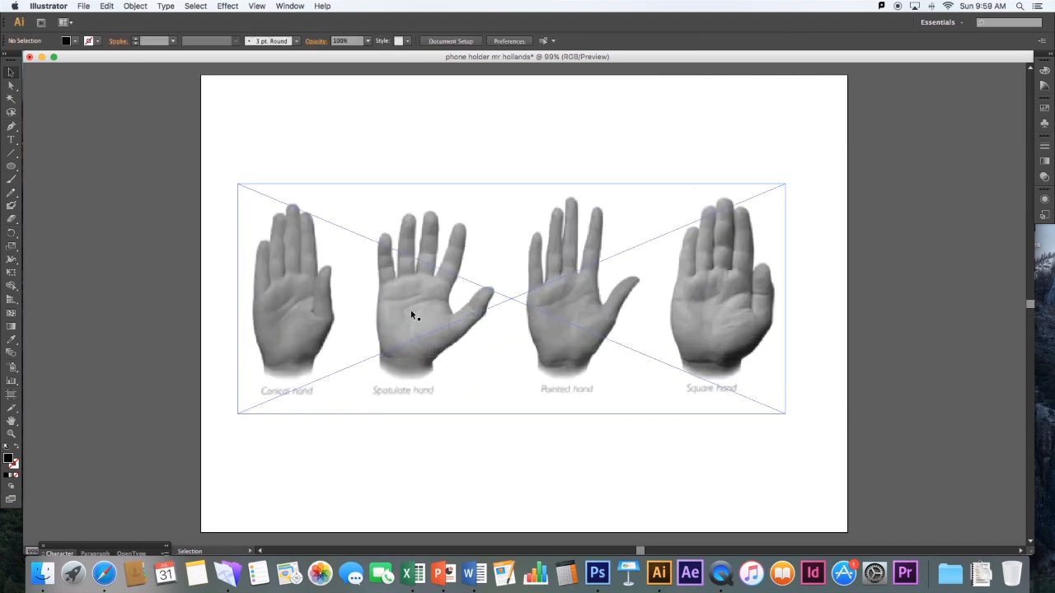
Trace the outer palm edge and wrist of the Spatulate hand with the Pen tool, and set the path's fill to none
left_click(11, 127)
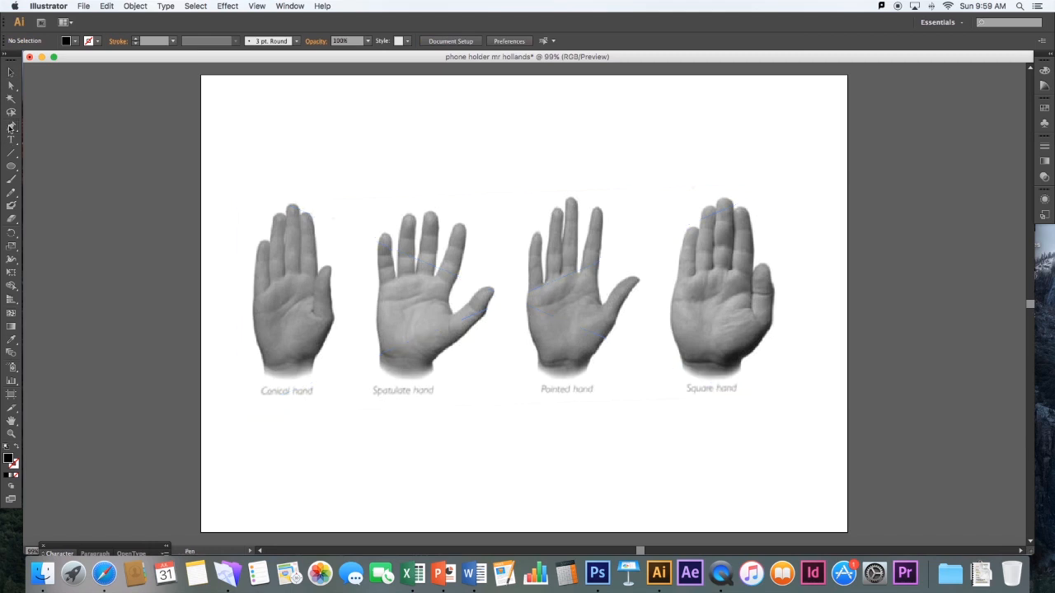
left_click(378, 293)
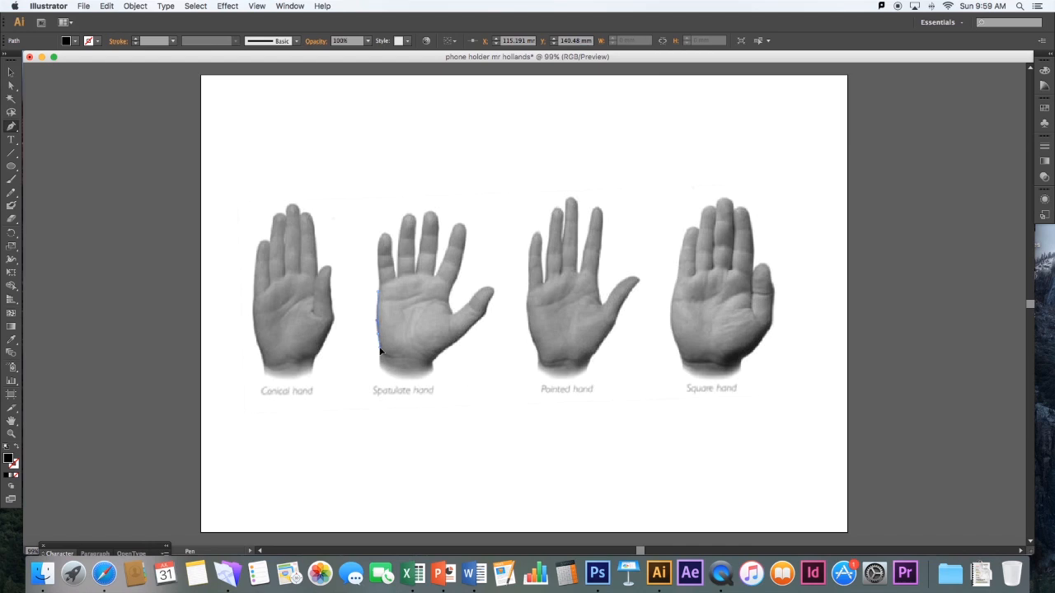
left_click_drag(380, 350, 379, 348)
left_click(378, 367)
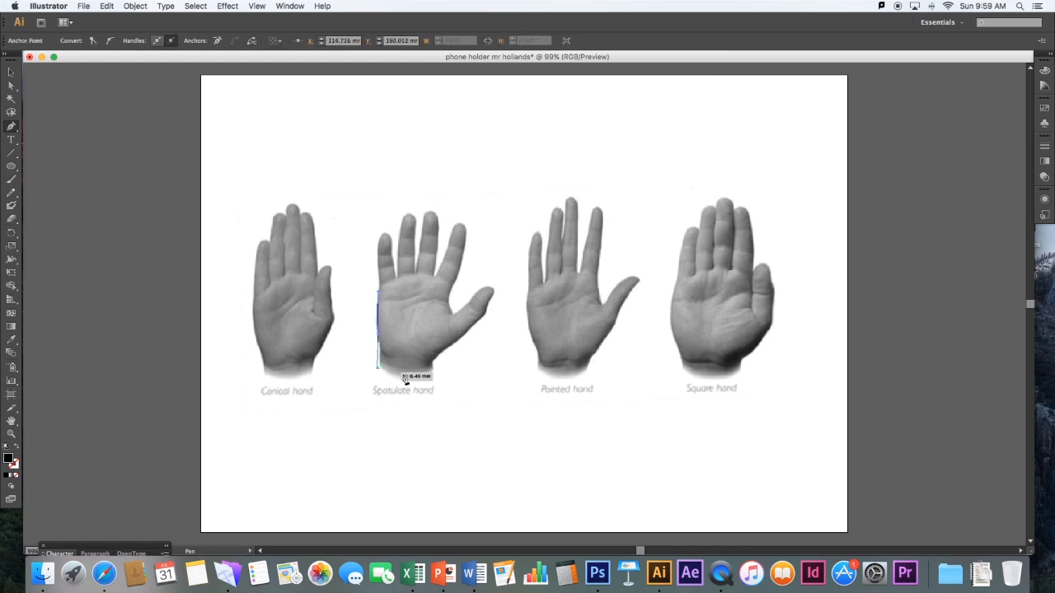
left_click(430, 372)
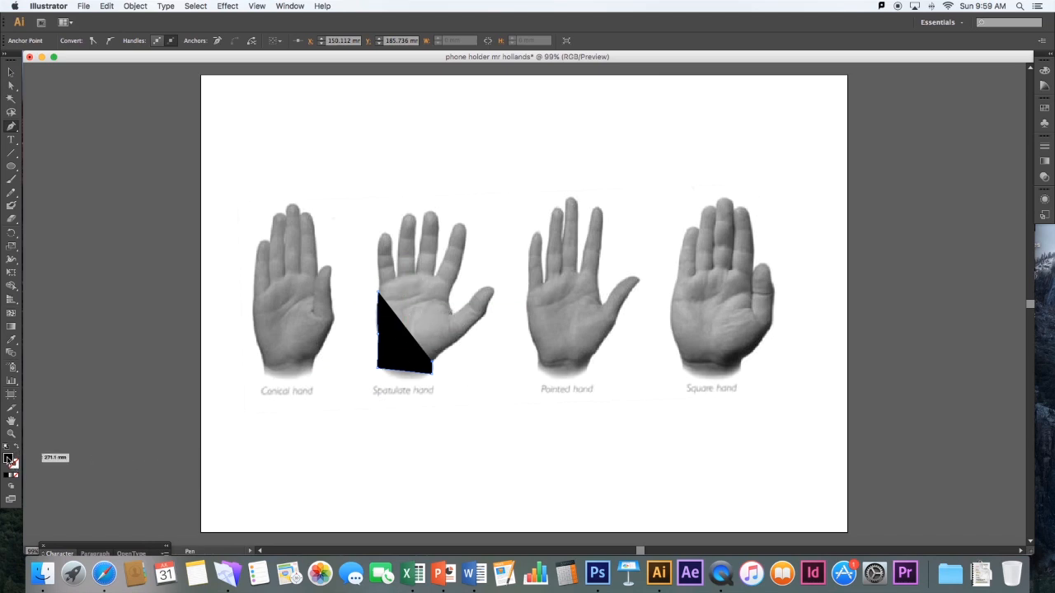
left_click(15, 476)
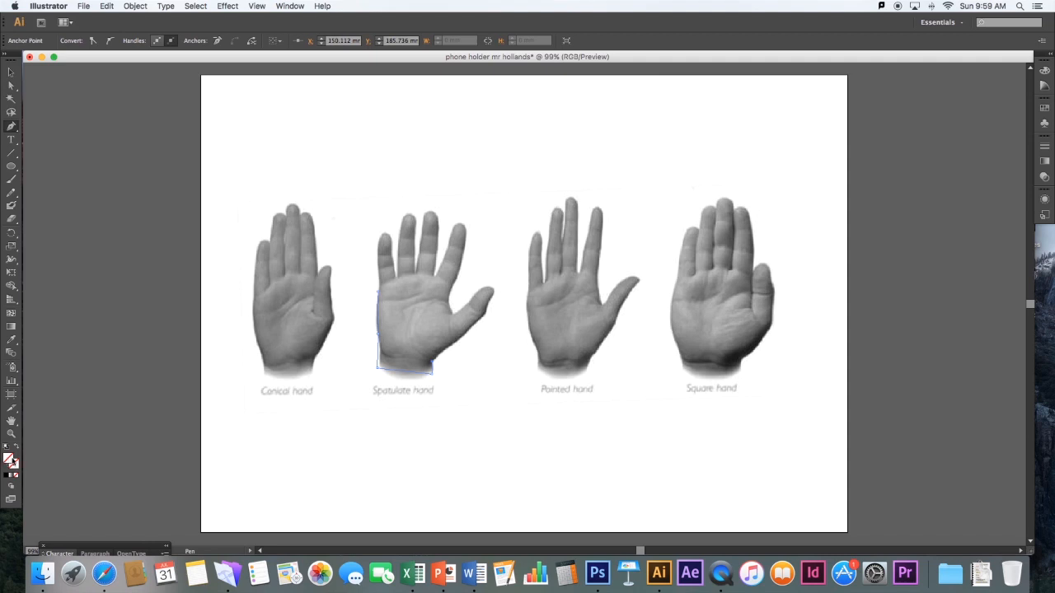
Set the hand path's stroke colour to dark grey 332D2E
double_click(16, 465)
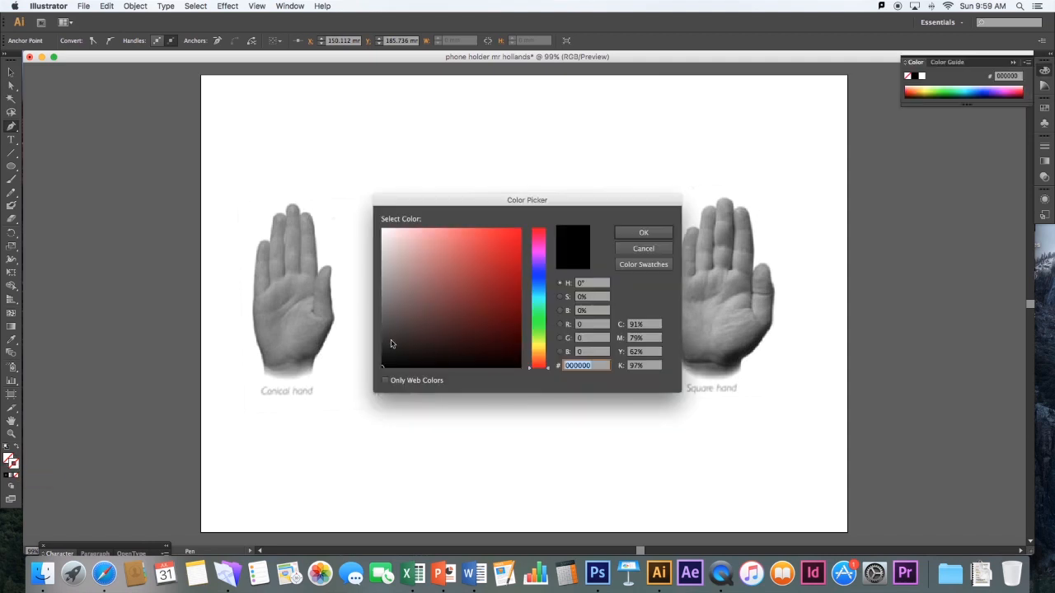
left_click(397, 340)
mouse_move(546, 236)
left_mouse_down()
mouse_move(540, 245)
mouse_move(540, 233)
left_mouse_up()
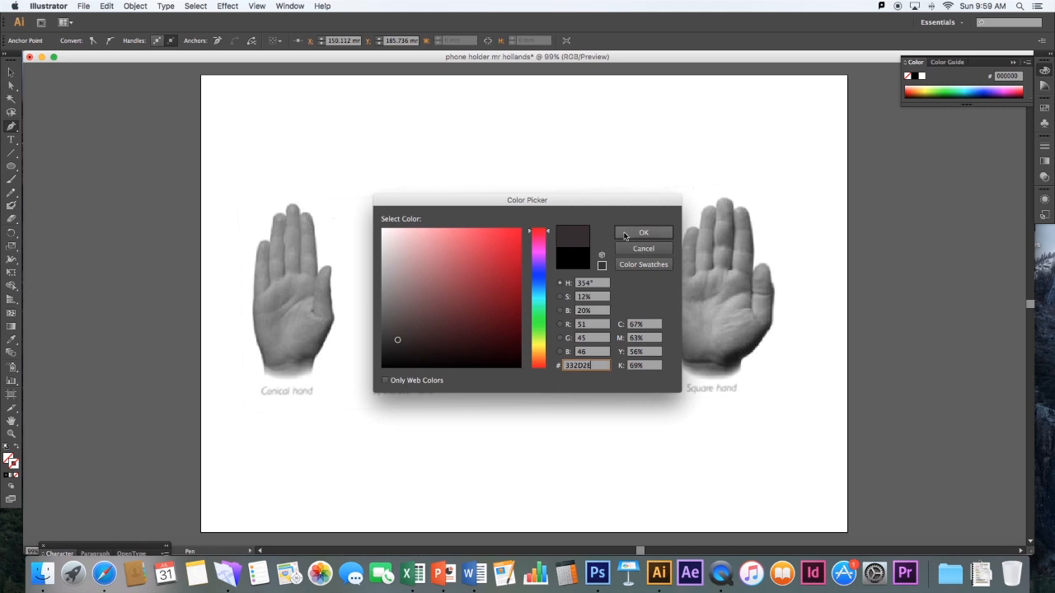
left_click(625, 234)
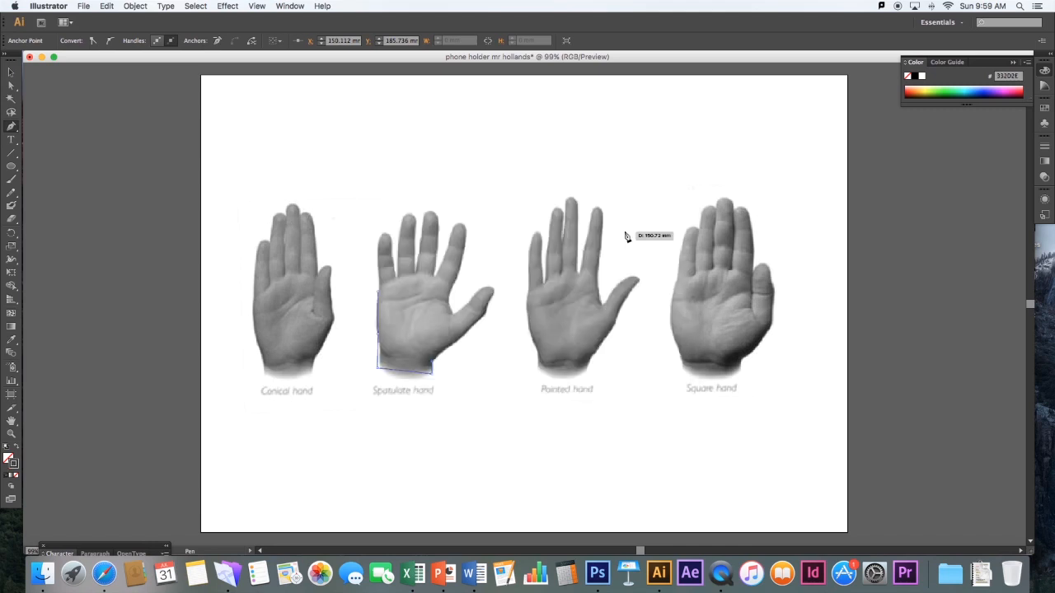
Set the hand path's stroke colour to pink D8758A
double_click(13, 461)
left_click(441, 256)
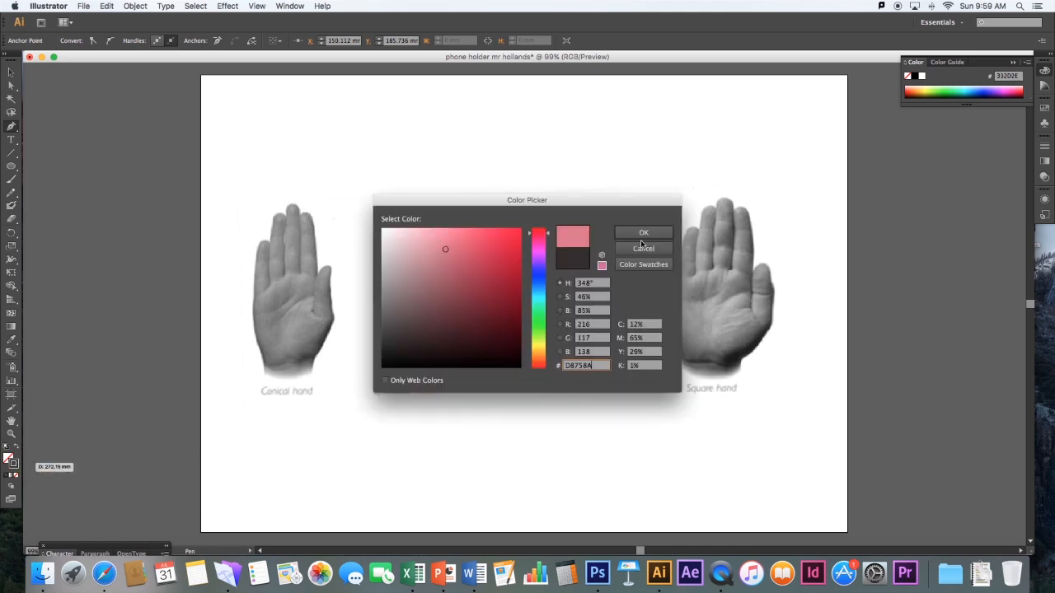
left_click(659, 235)
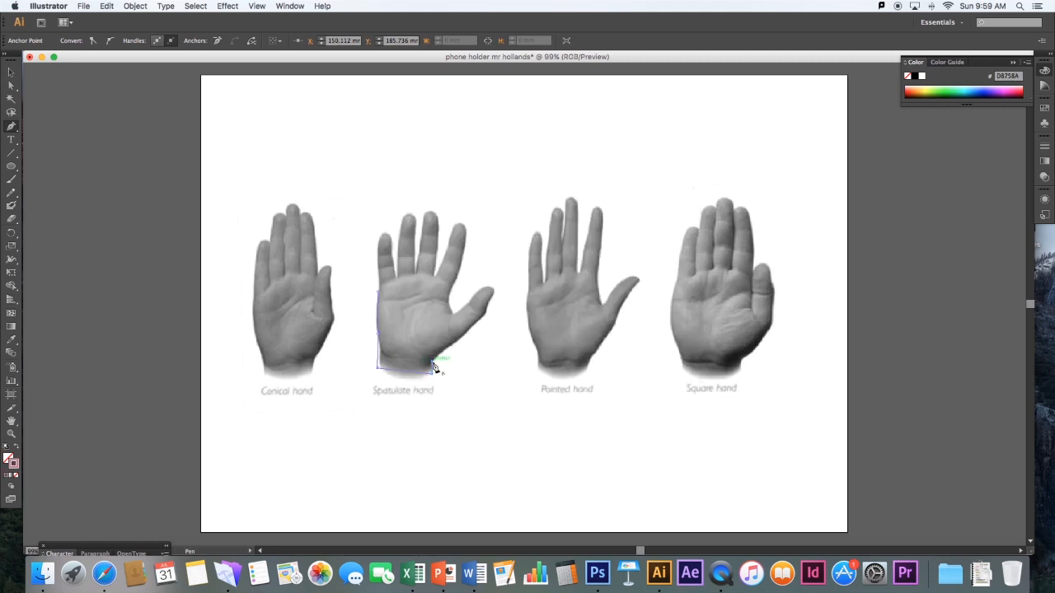
Continue the Pen tool outline of the Spatulate hand around the thumb and up along the index finger to its tip
left_click(485, 315)
left_click(493, 292)
left_click_drag(481, 288, 467, 292)
left_click(481, 288)
left_click(451, 316)
left_click_drag(451, 317, 465, 249)
left_click(465, 245)
left_click(456, 226)
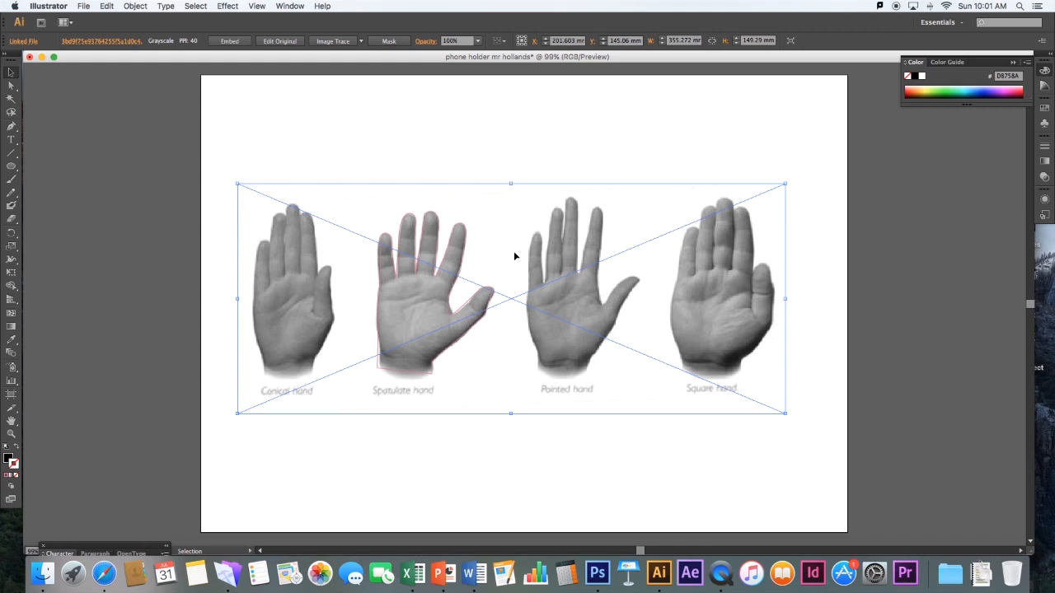
Delete the linked hands image, move the traced hand outline off the artboard to its left, and deselect it
key("Delete")
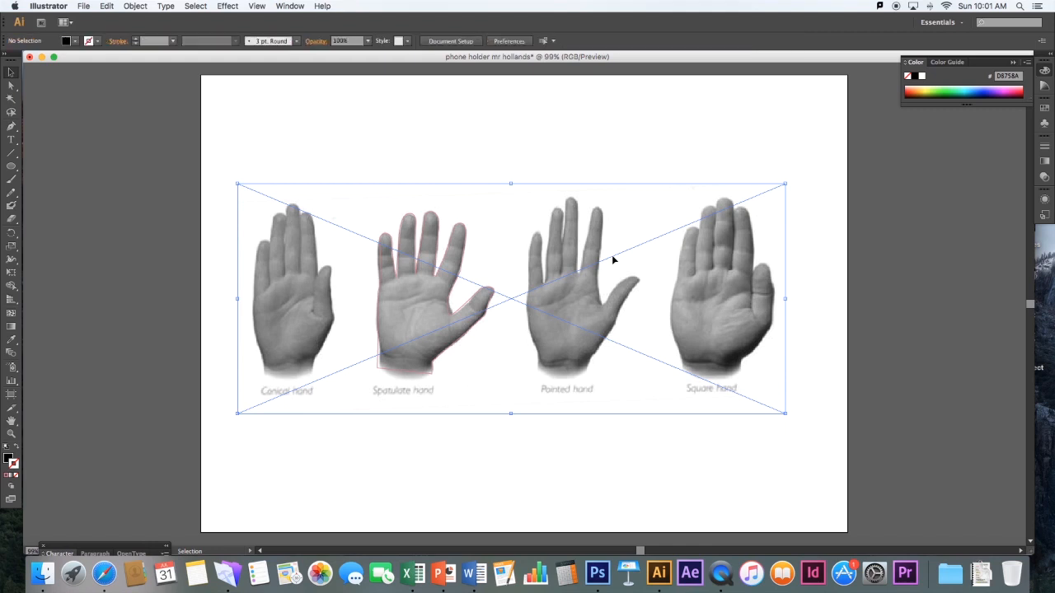
left_click(424, 306)
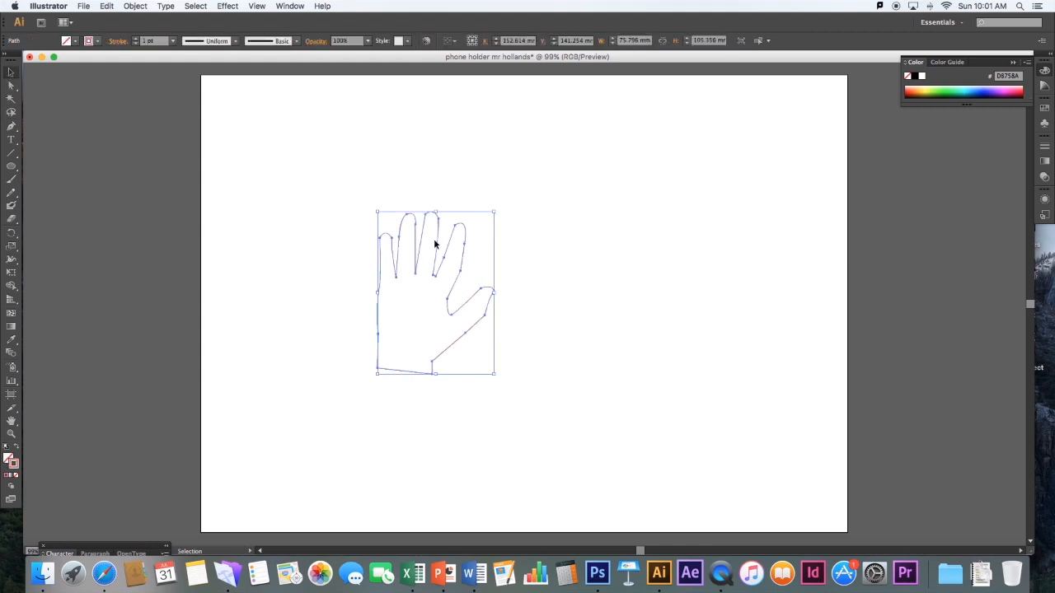
left_click_drag(437, 237, 117, 168)
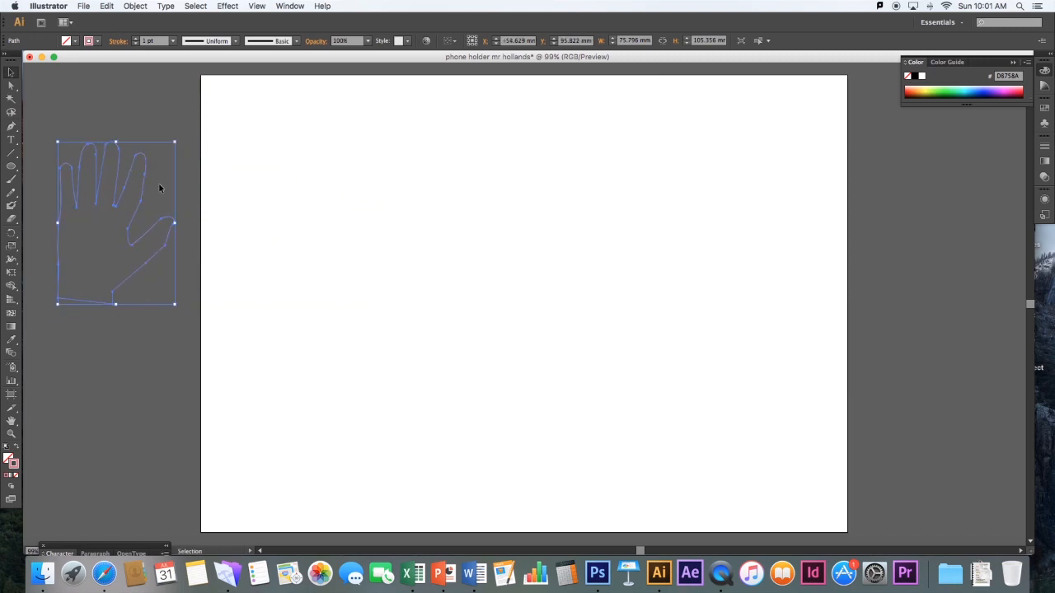
left_click(142, 114)
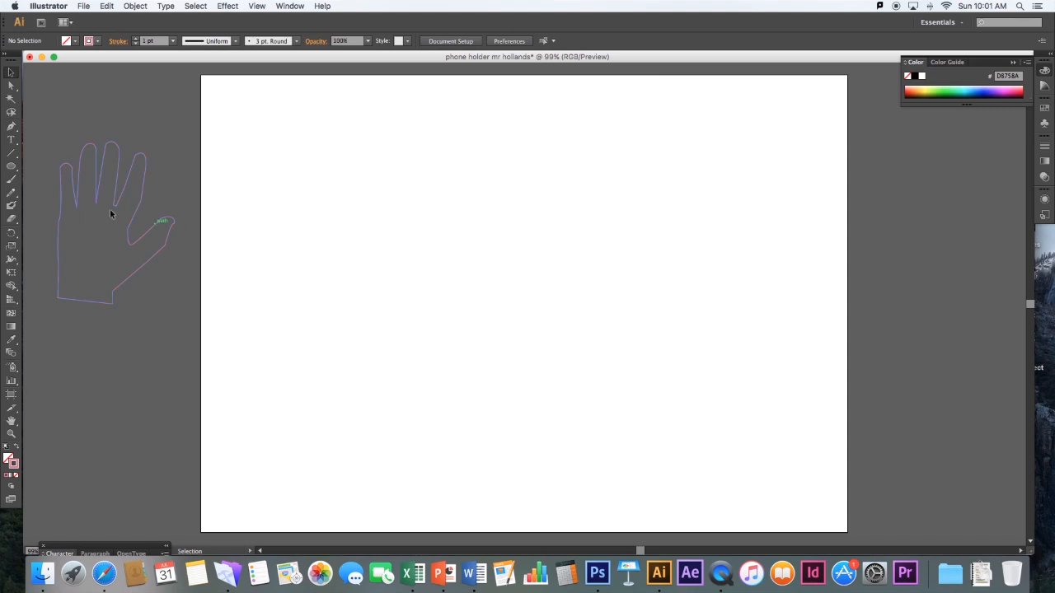
Create a rectangle 100 mm wide and 200 mm high in the middle of the artboard
left_click(10, 166)
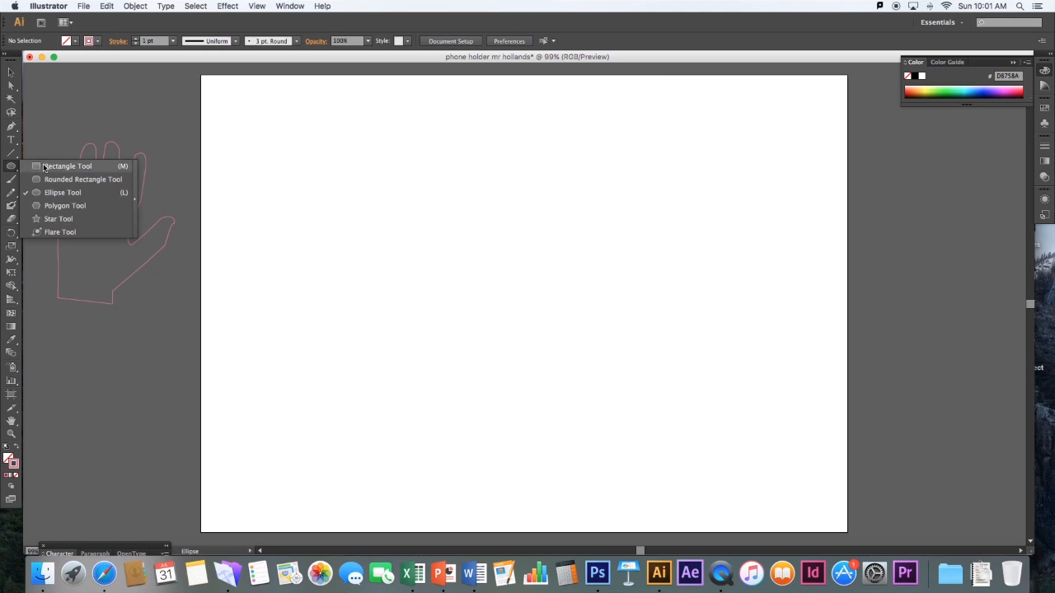
left_click(67, 167)
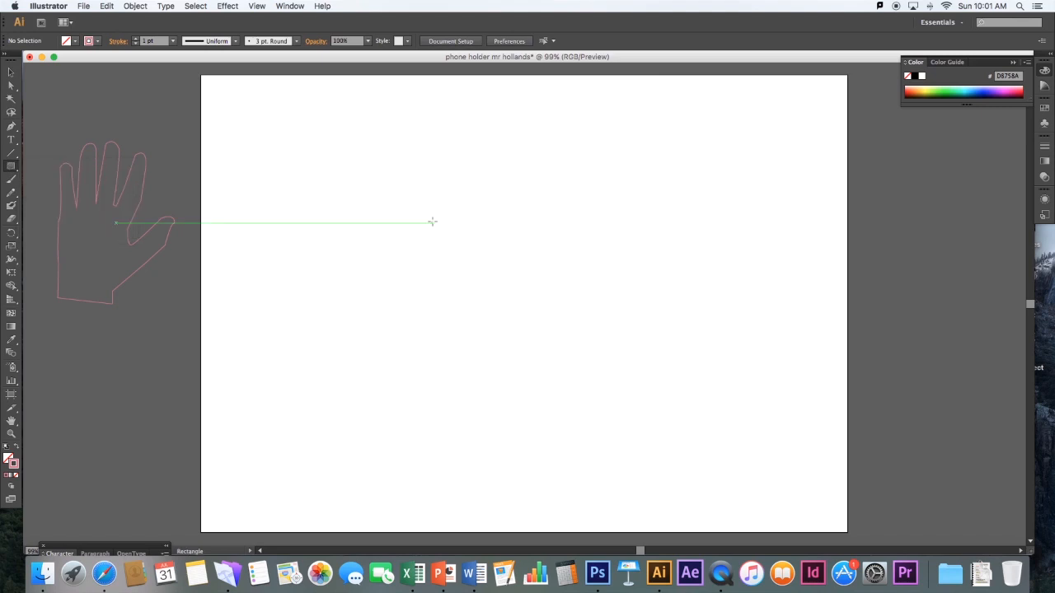
left_click(431, 221)
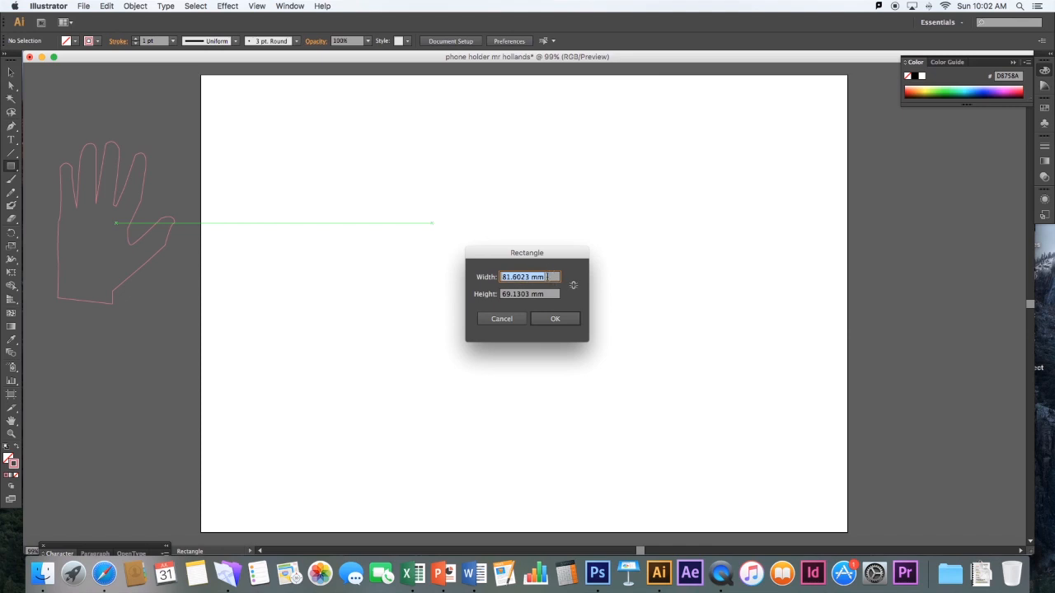
type("100")
key("Tab")
type("200")
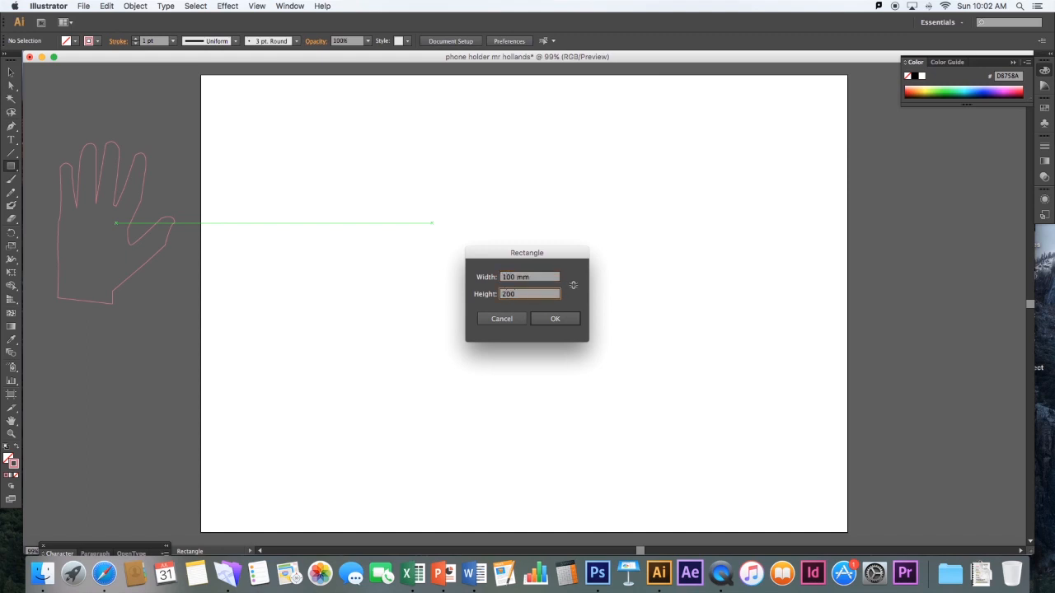
key("Return")
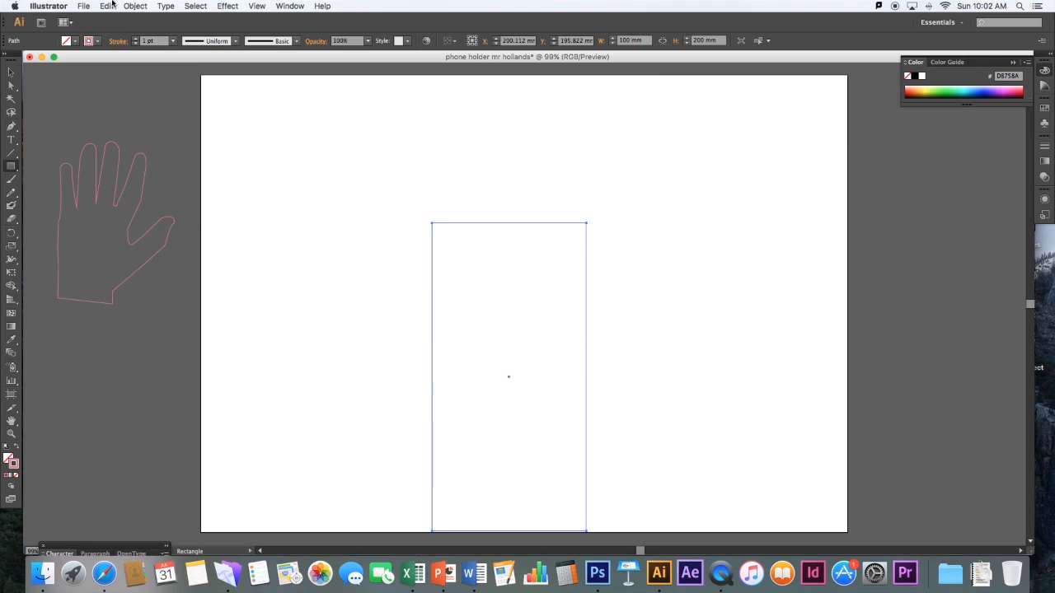
Move the 100 × 200 mm rectangle up and slightly left so it clears the artboard's lower edge, and deselect it
key("v")
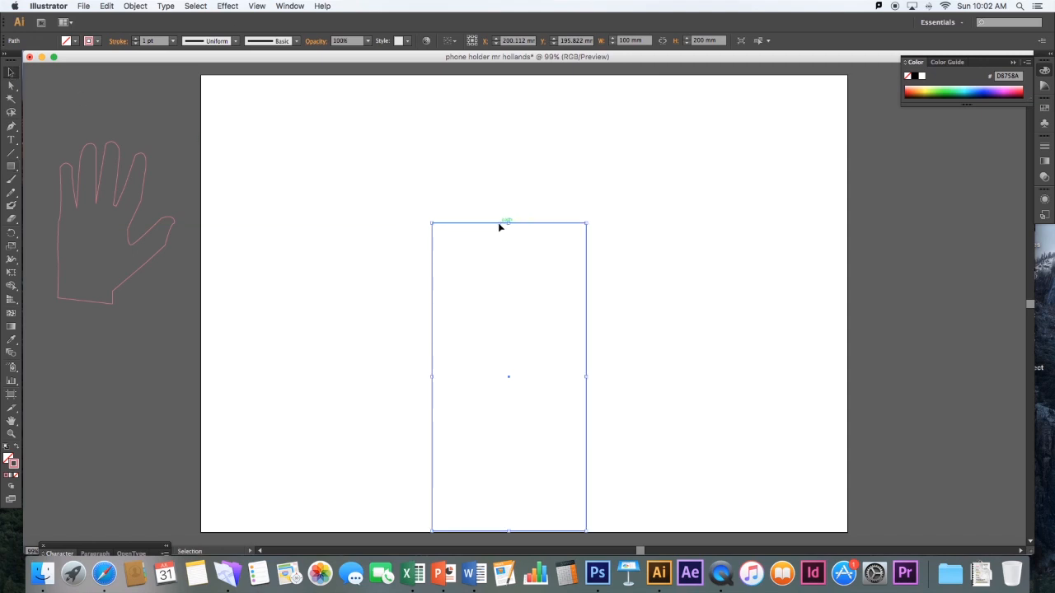
left_click_drag(499, 224, 478, 160)
left_click(615, 195)
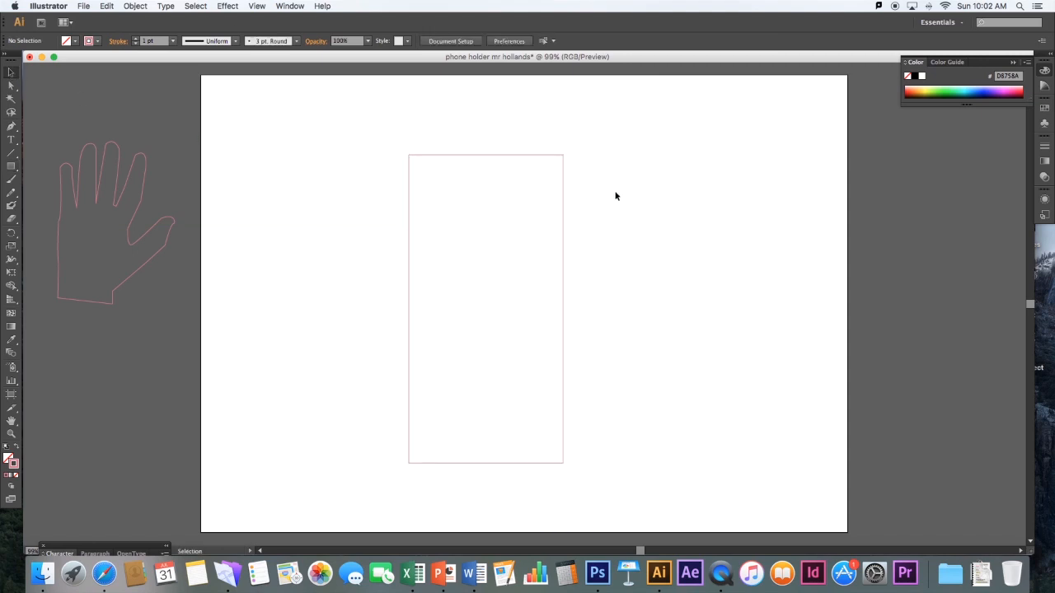
Create a second rectangle 50 mm wide and 150 mm high to the right of the large one
left_click(12, 167)
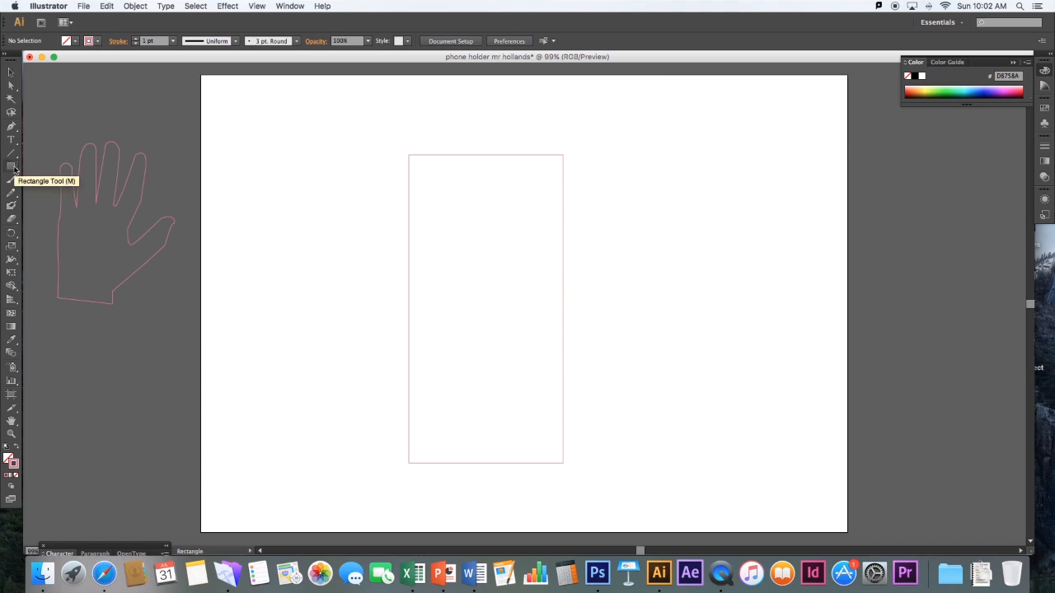
left_click(614, 216)
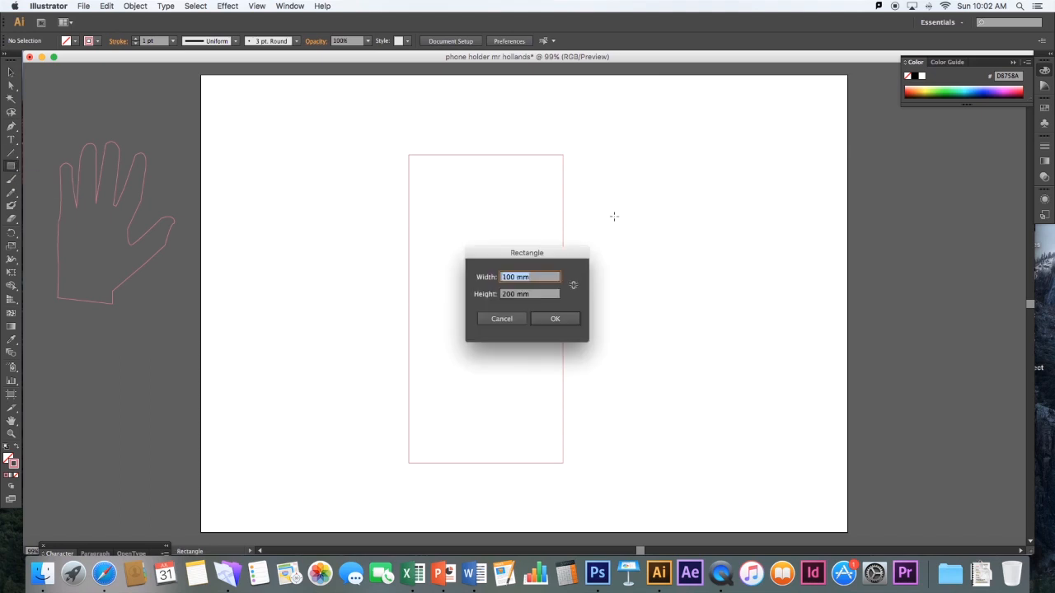
type("50")
key("Tab")
type("150")
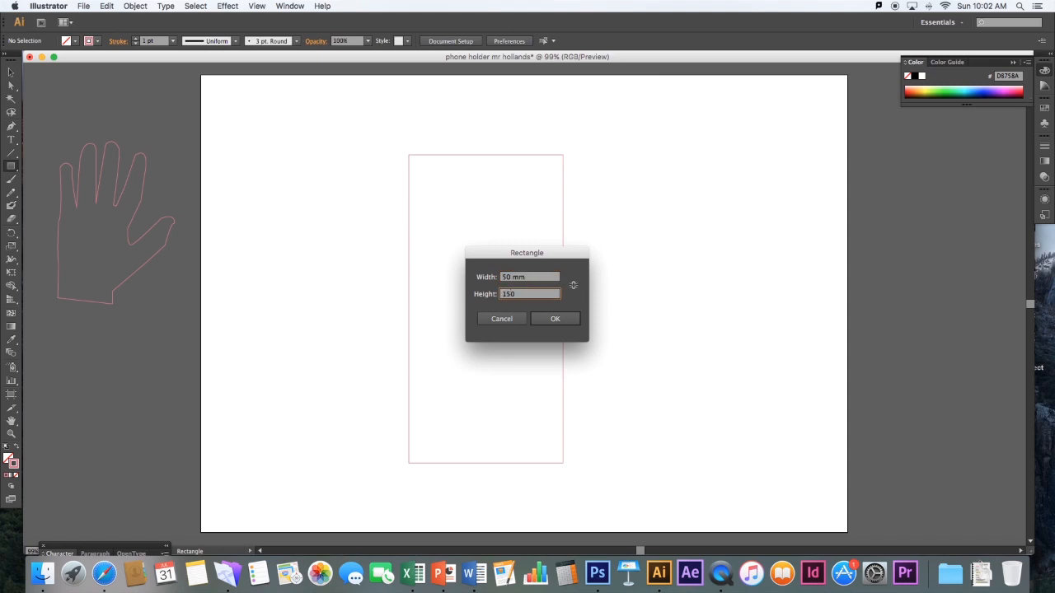
key("Return")
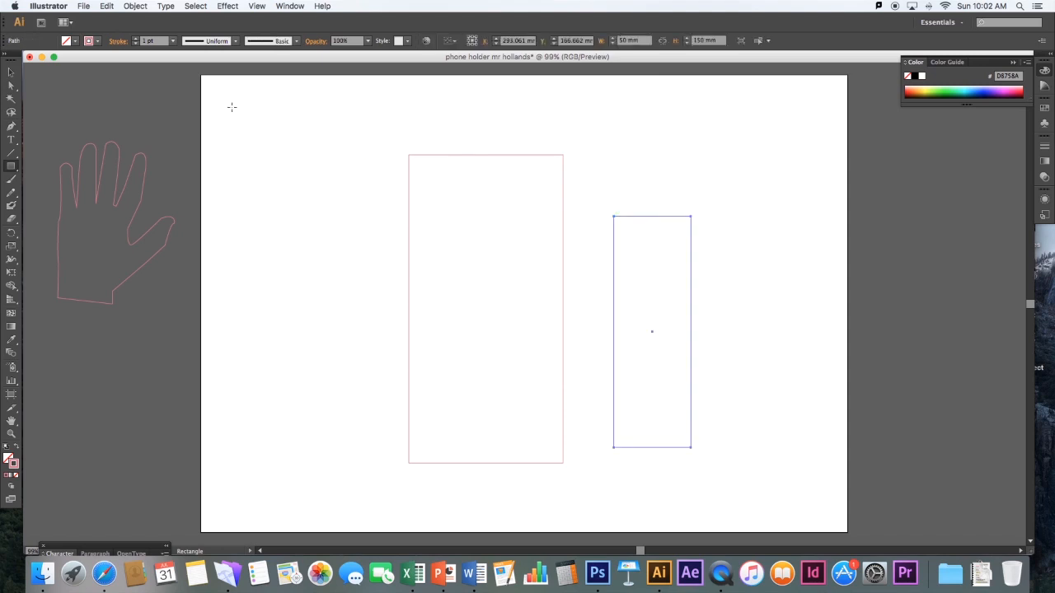
Move the 50 × 150 mm rectangle close beside the large one with their top edges aligned, and deselect it
key("v")
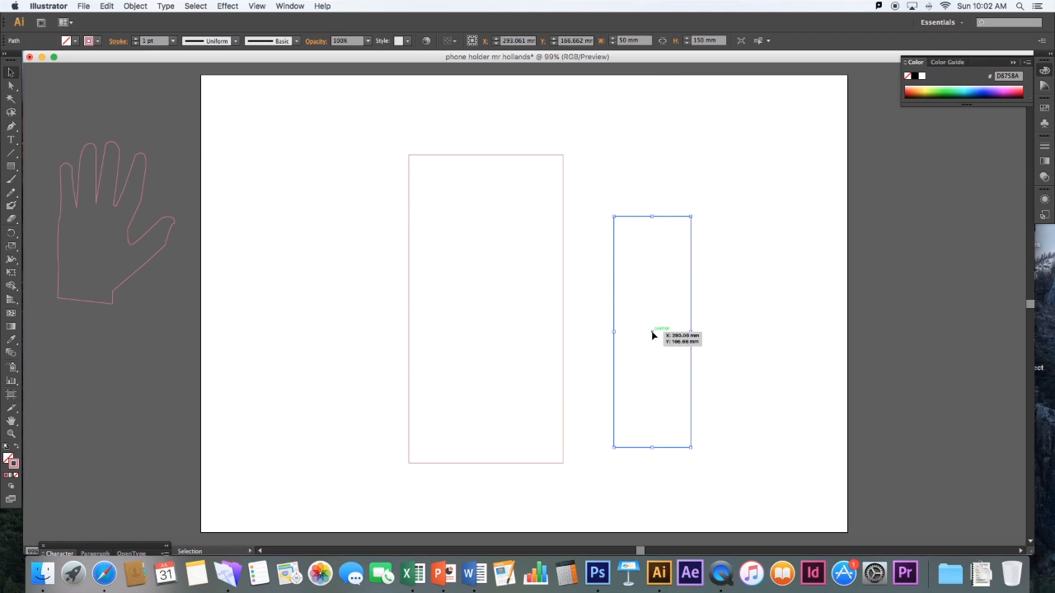
left_click_drag(651, 331, 615, 269)
left_click(718, 232)
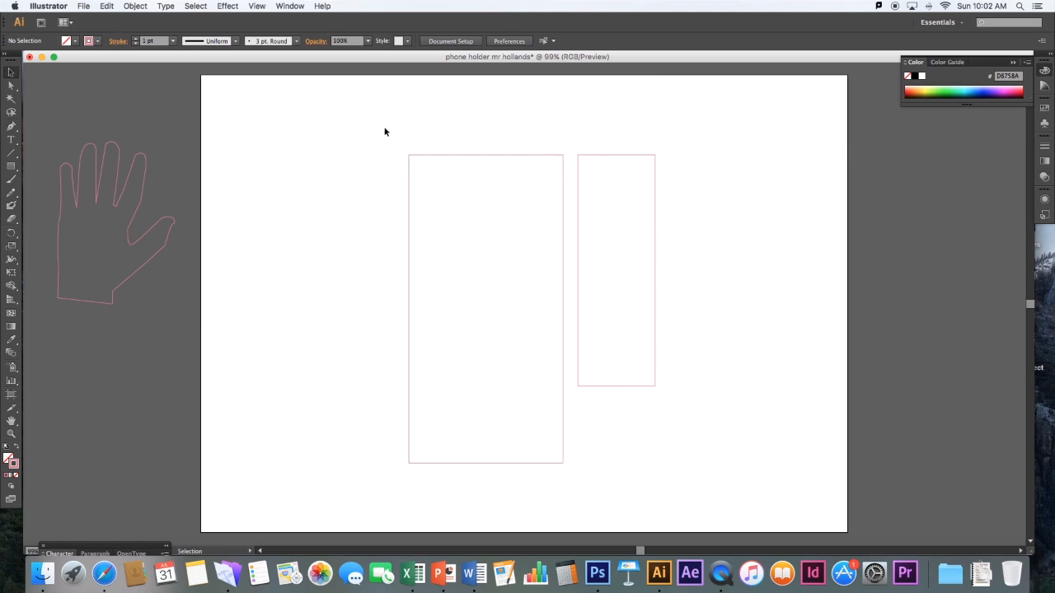
Move the hand outline into the upper part of the large rectangle and enlarge it proportionally to fill the rectangle's width
left_click(132, 270)
left_click_drag(135, 217, 520, 228)
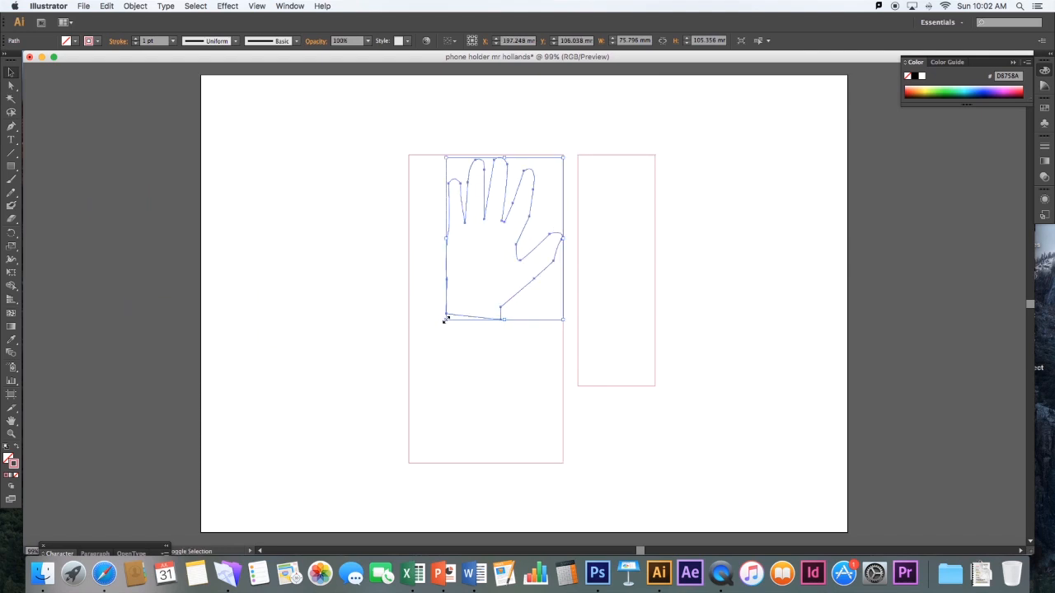
left_click_drag(445, 320, 393, 370)
left_click(329, 331)
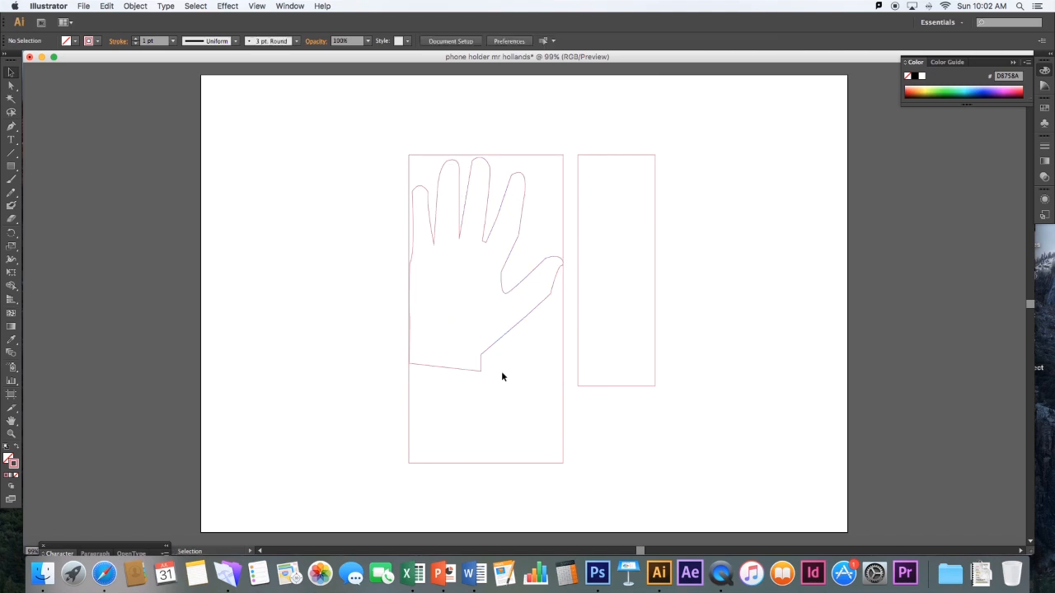
Rotate the hand outline slightly counterclockwise so the wrist edge lies level, and adjust its position in the large rectangle
left_click(540, 303)
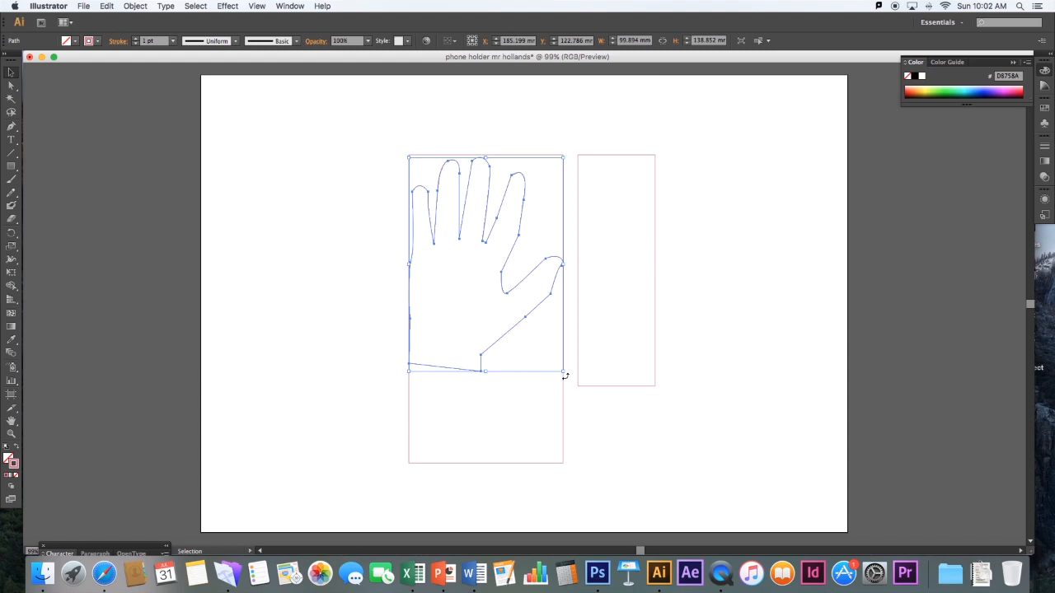
left_click_drag(566, 376, 574, 365)
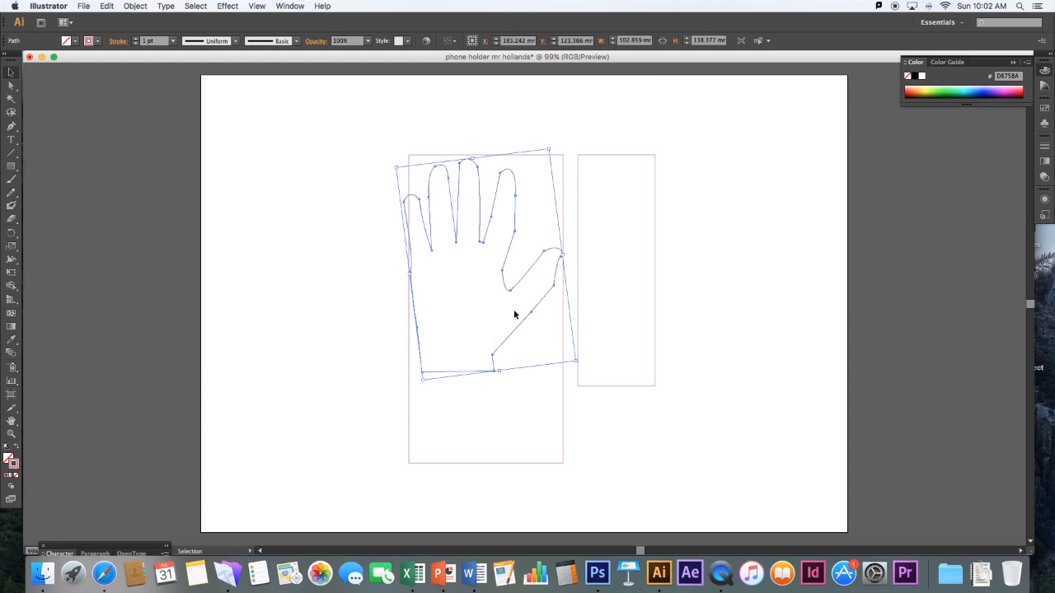
left_click_drag(516, 330, 523, 315)
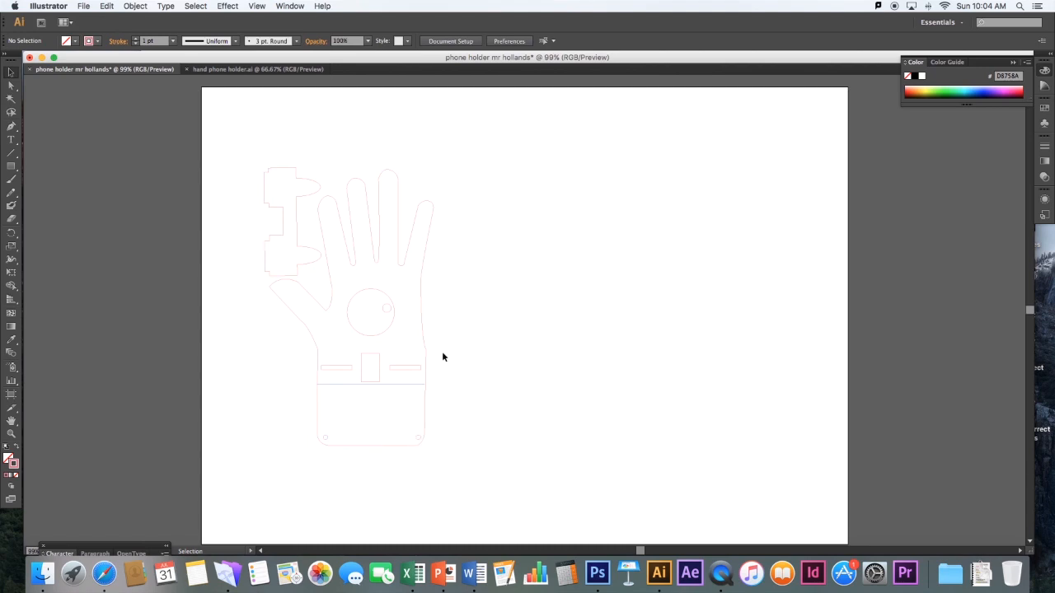
left_click(400, 176)
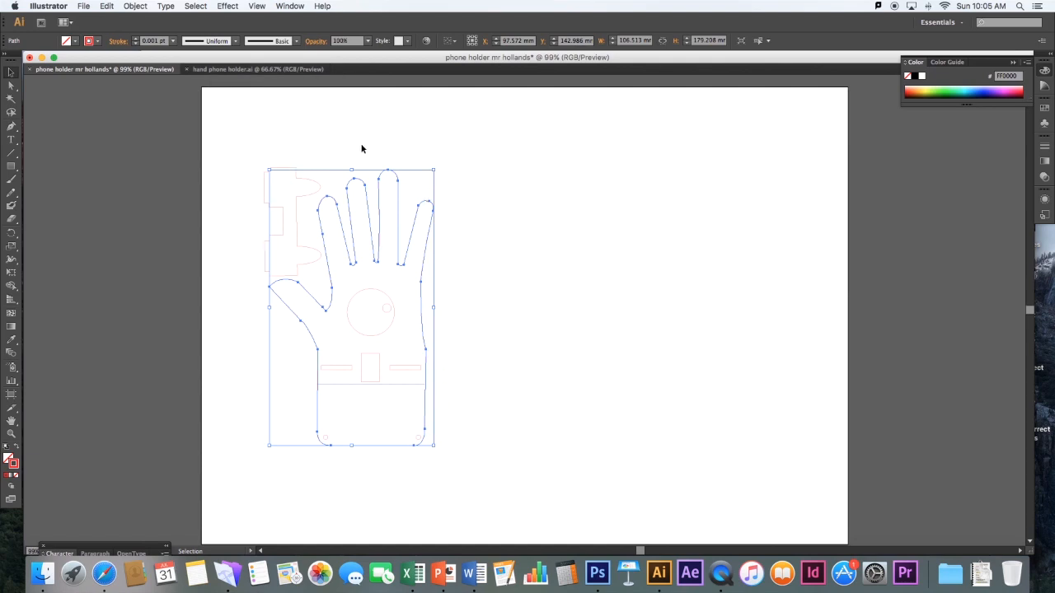
left_click(301, 138)
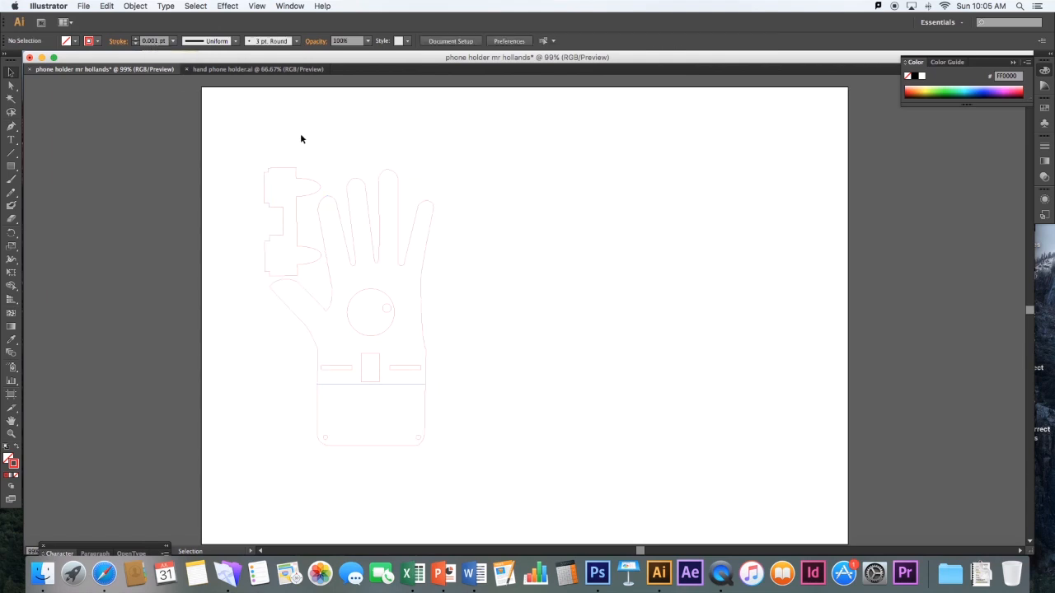
left_click(413, 385)
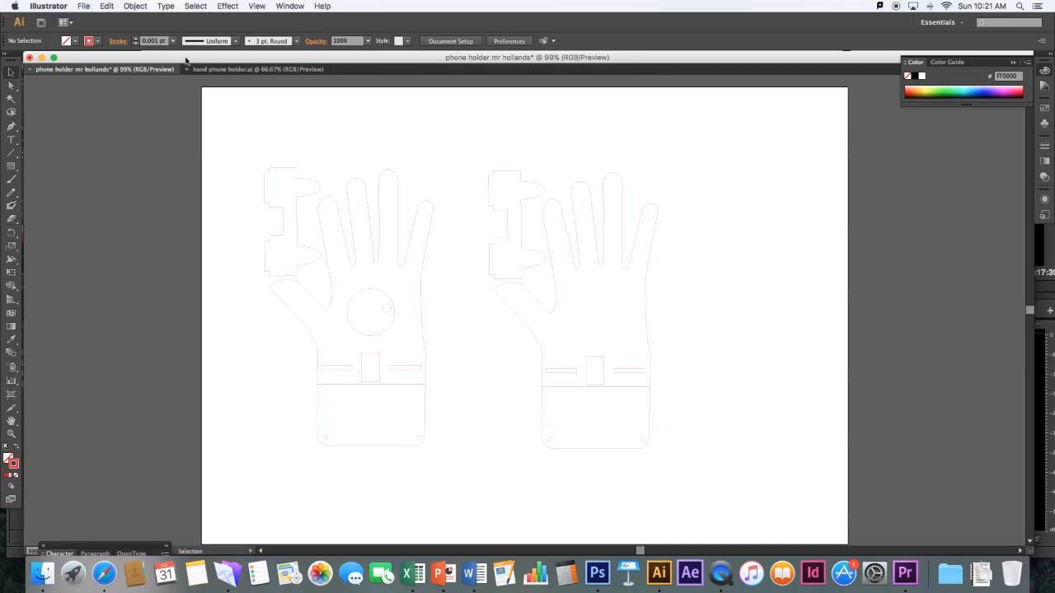
Place the Desktop image il_fullxfull.636102766_dd12.jpg into the document as a linked file, about 339 × 250 mm
left_click(83, 7)
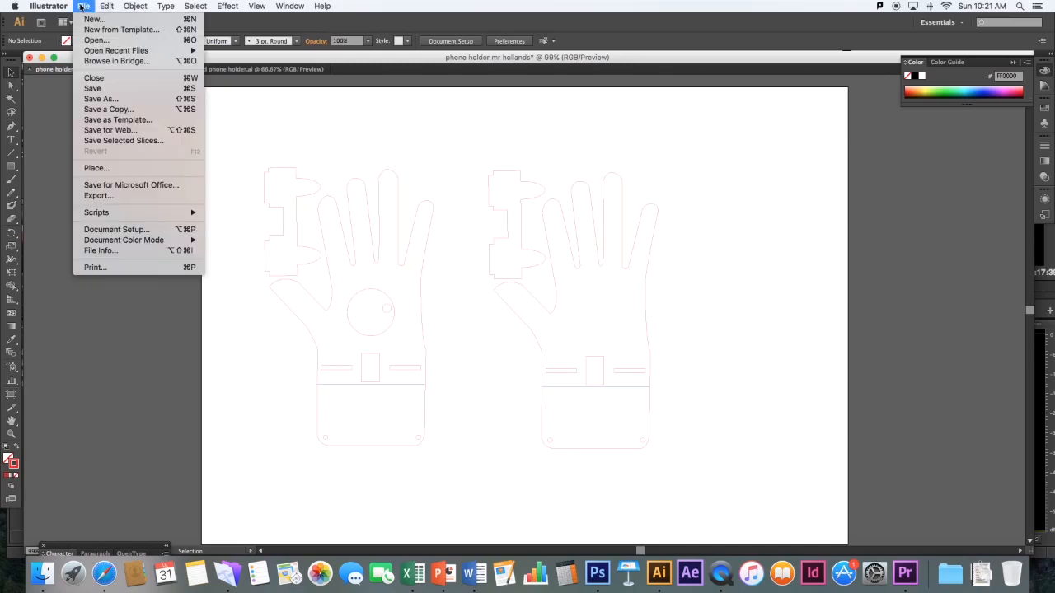
left_click(102, 169)
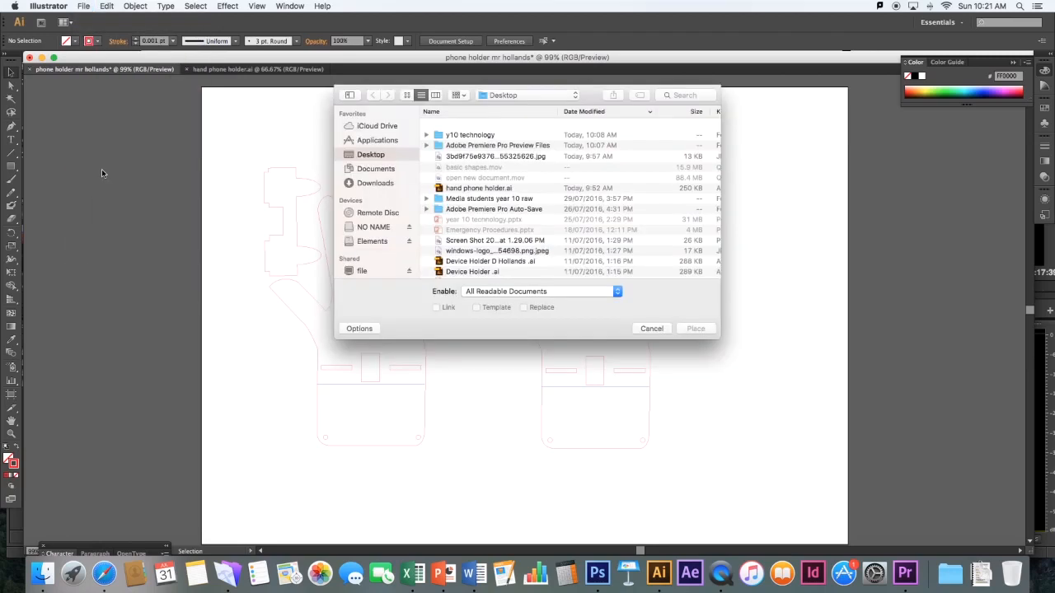
left_click(467, 127)
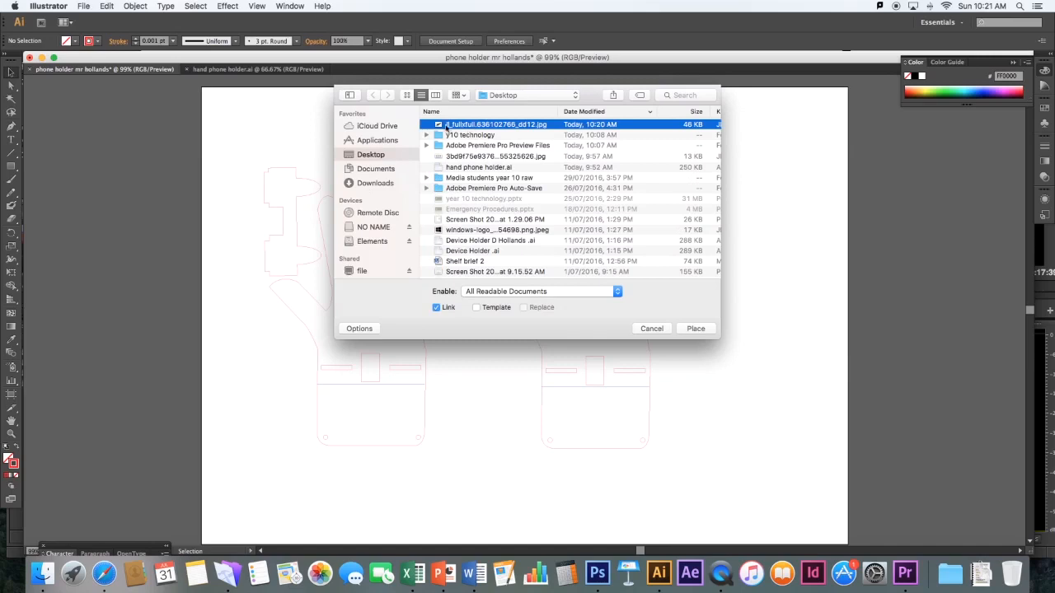
left_click(693, 328)
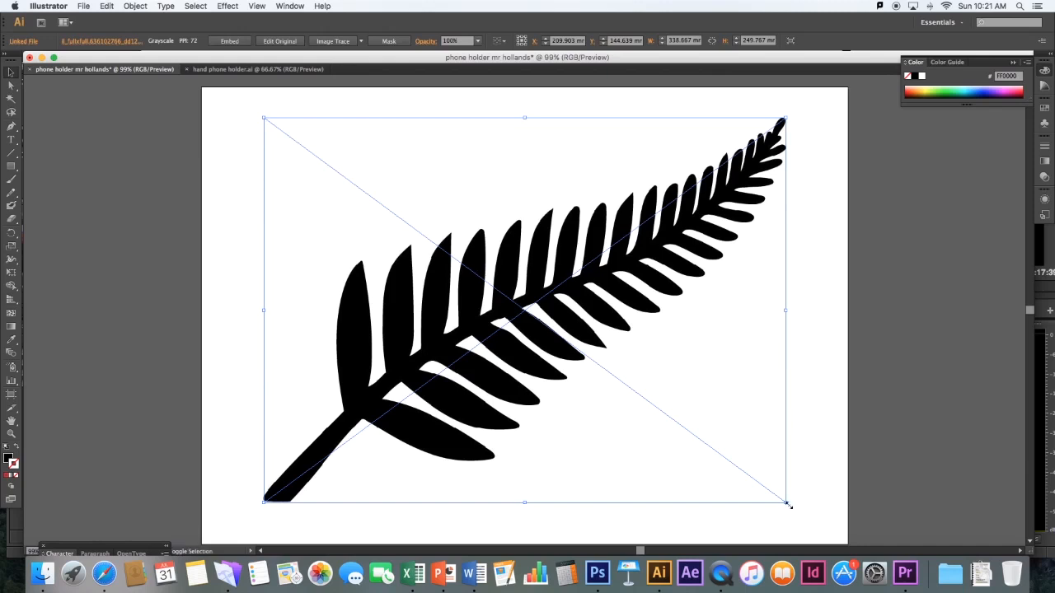
Shrink the placed fern image proportionally to about 49 × 36 mm, position it on the palm of the hand without the circle, and deselect it
left_click_drag(785, 501, 365, 196)
left_click_drag(303, 161, 582, 333)
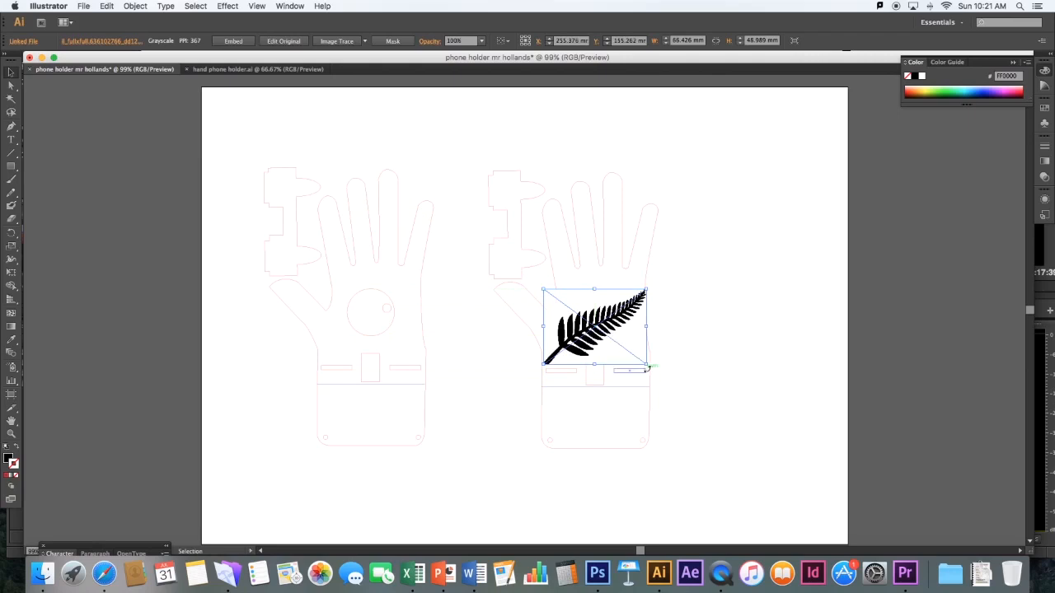
left_click_drag(647, 364, 596, 330)
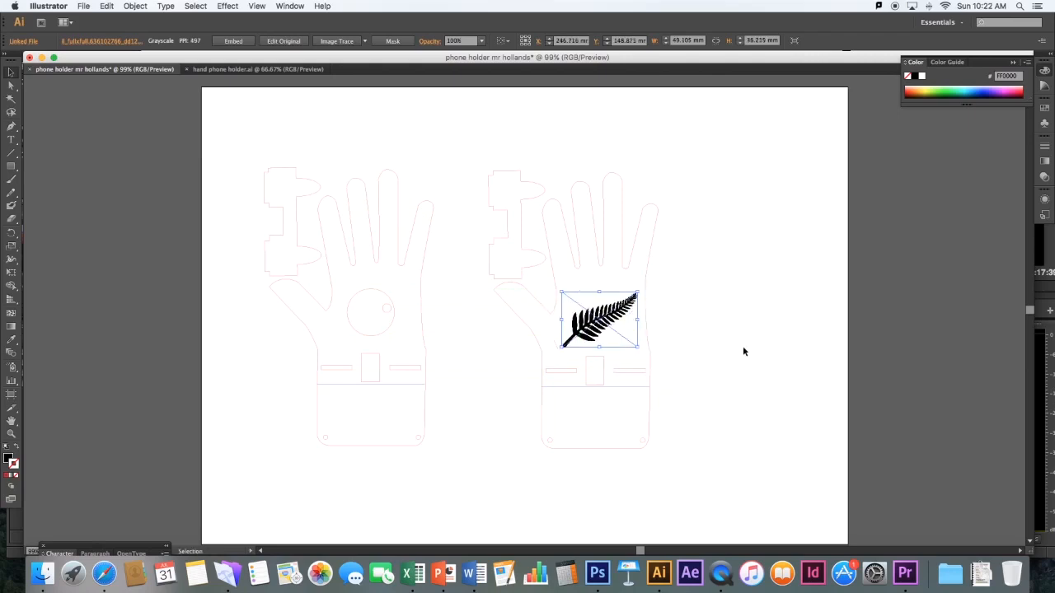
left_click(735, 343)
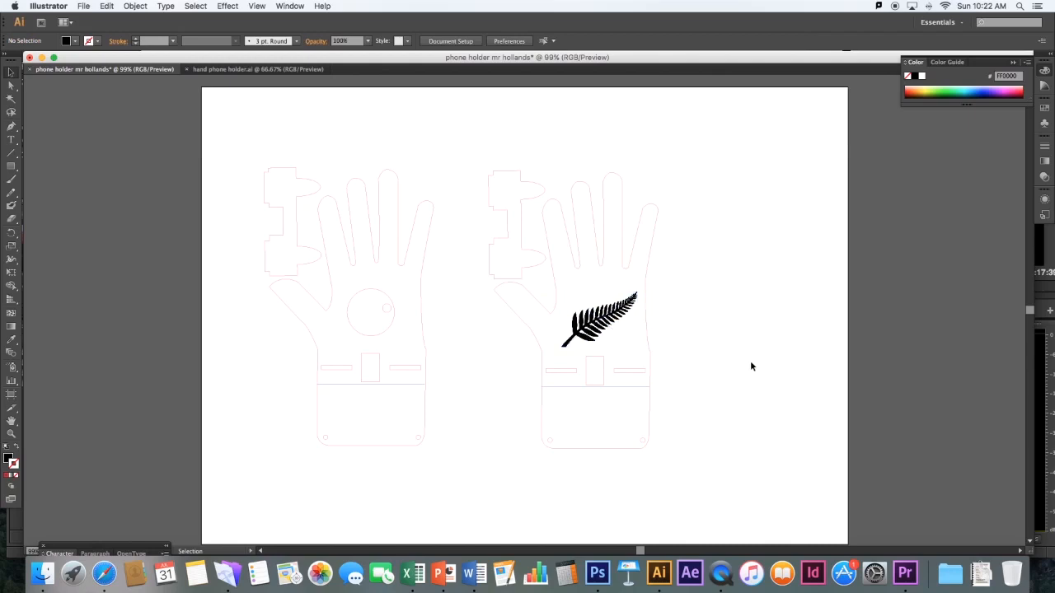
Copy the fern image on the palm and paste a duplicate into the document
left_click(611, 327)
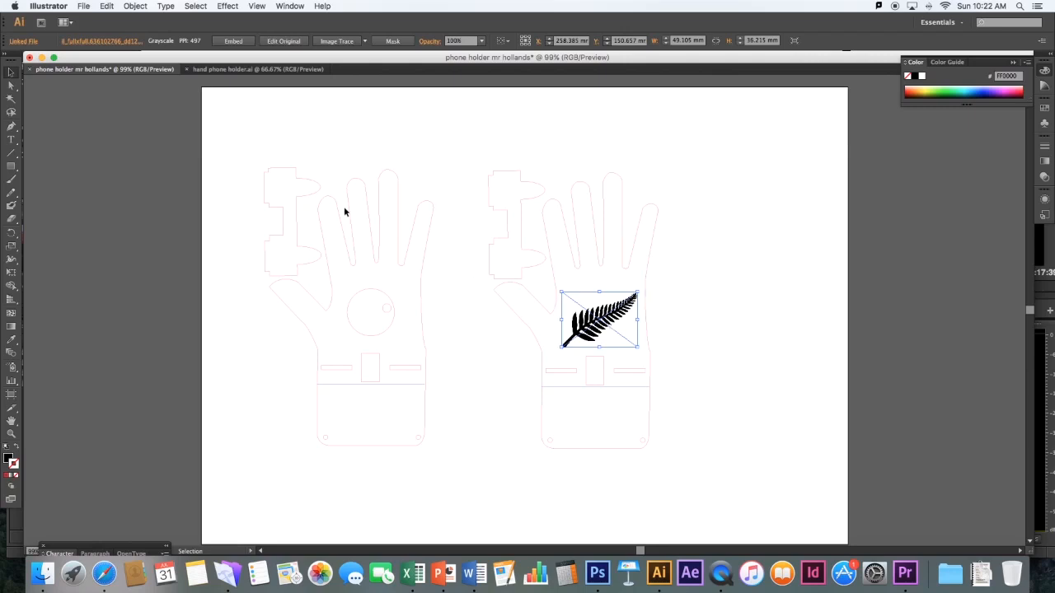
left_click(103, 6)
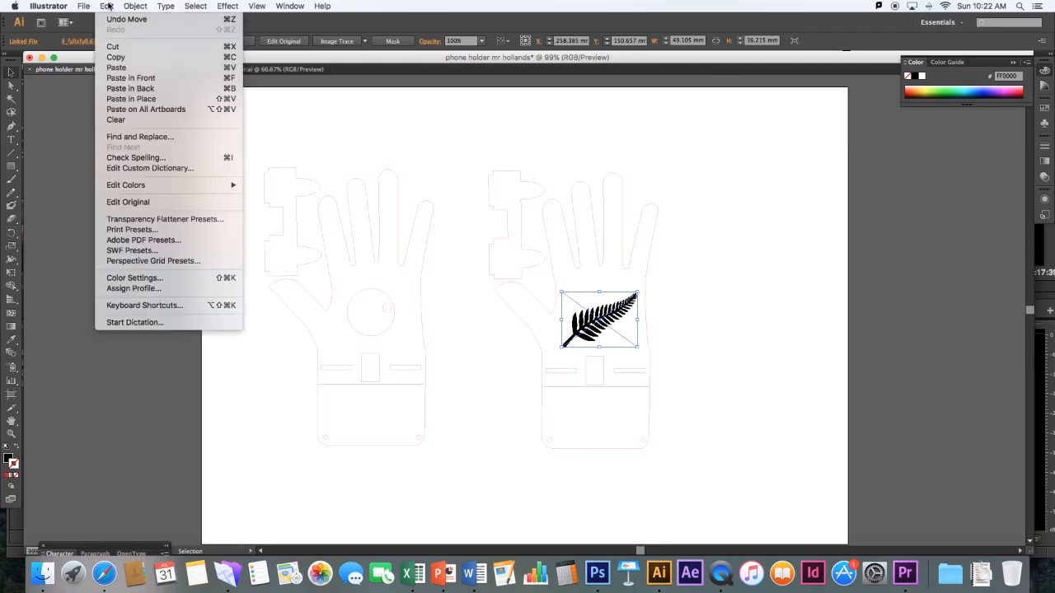
left_click(115, 57)
left_click(106, 8)
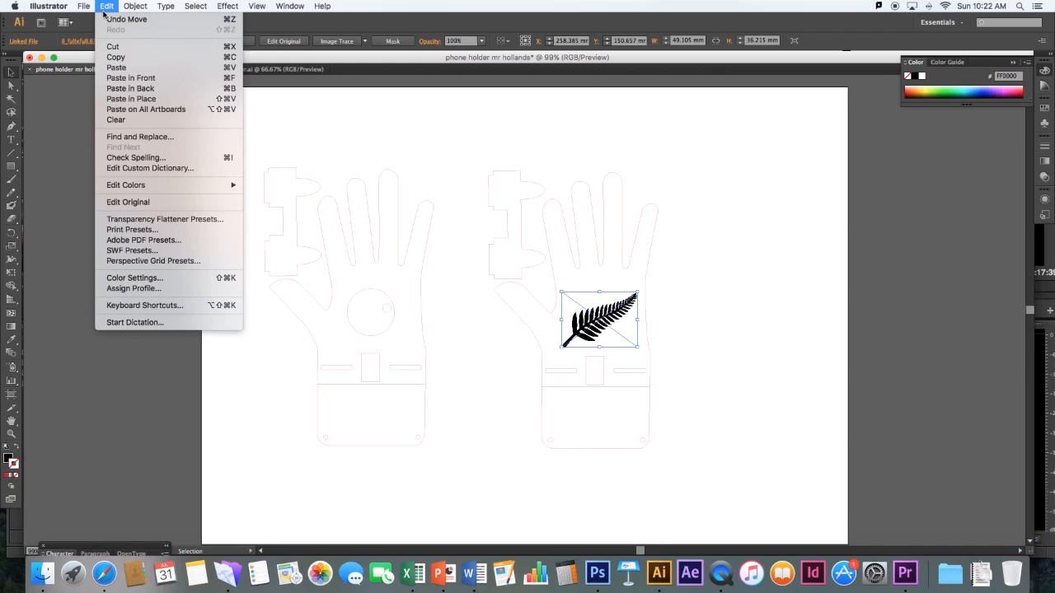
left_click(115, 68)
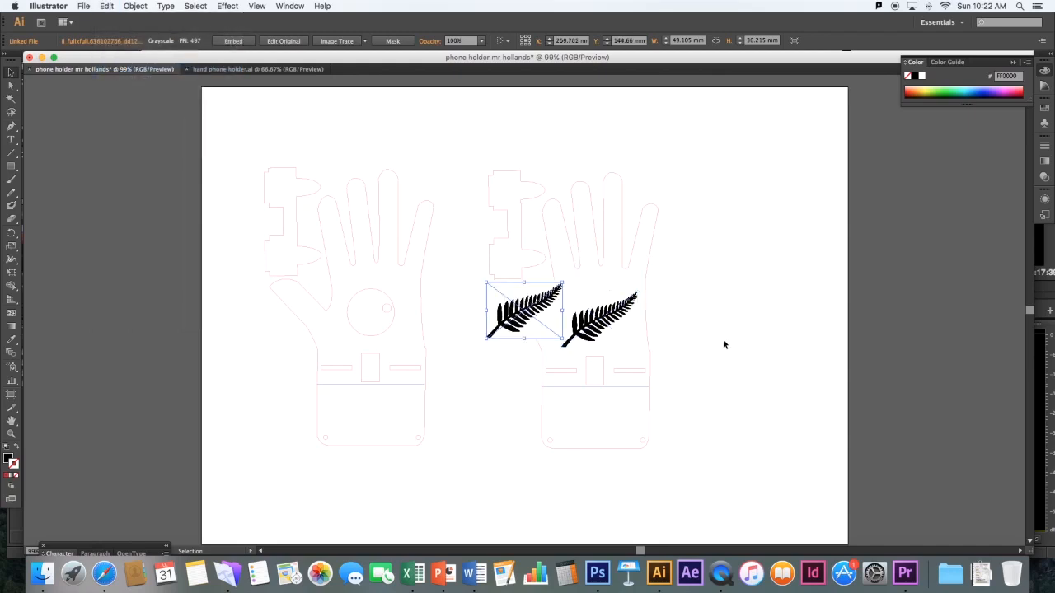
Delete the original fern from the palm, move the pasted copy into its place, and deselect it
left_click(618, 328)
key("Delete")
left_click(517, 323)
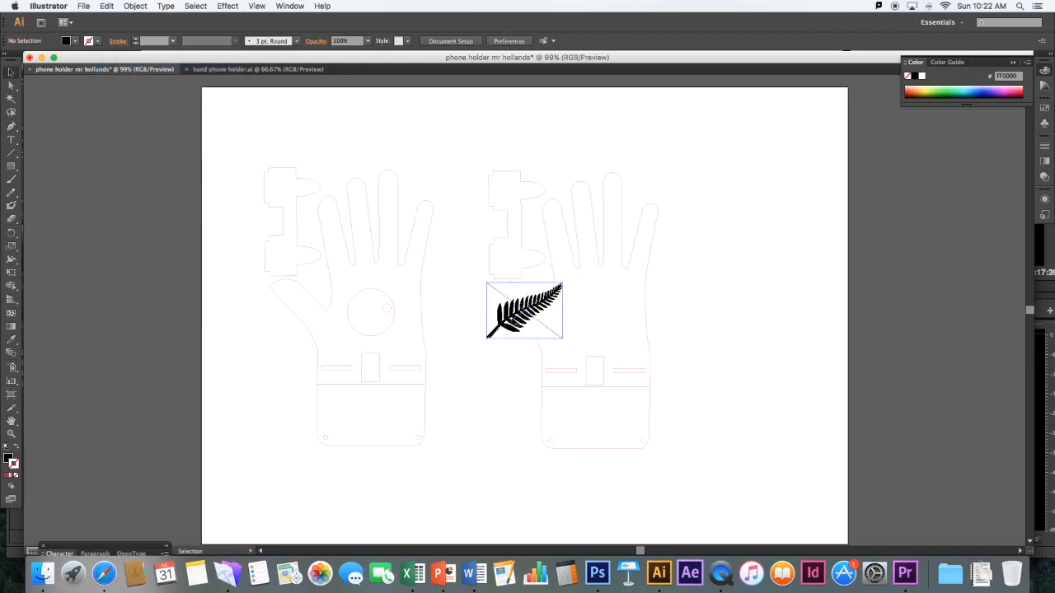
left_click_drag(501, 316, 578, 327)
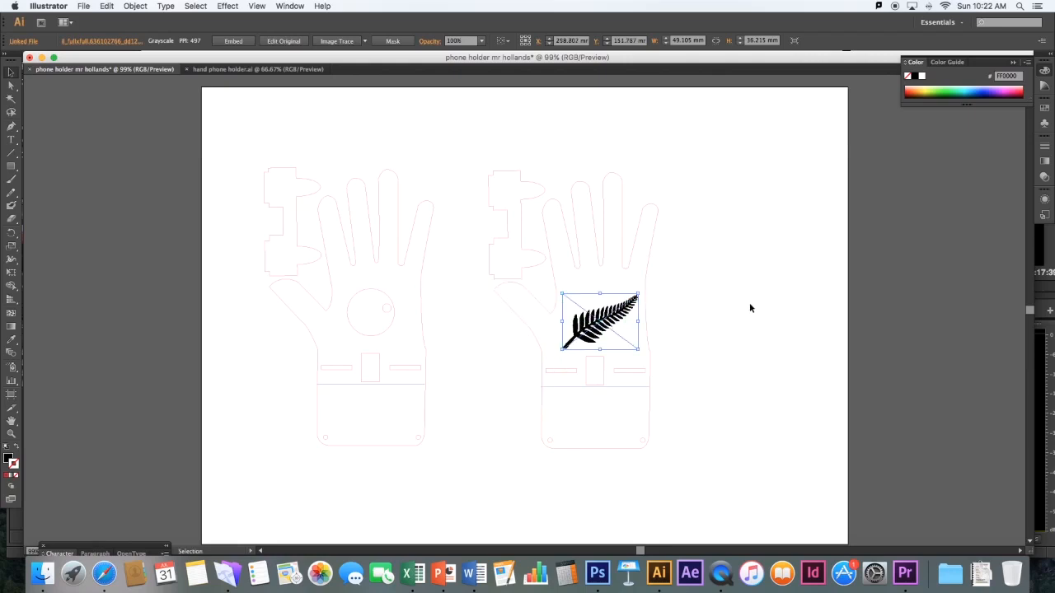
left_click(471, 367)
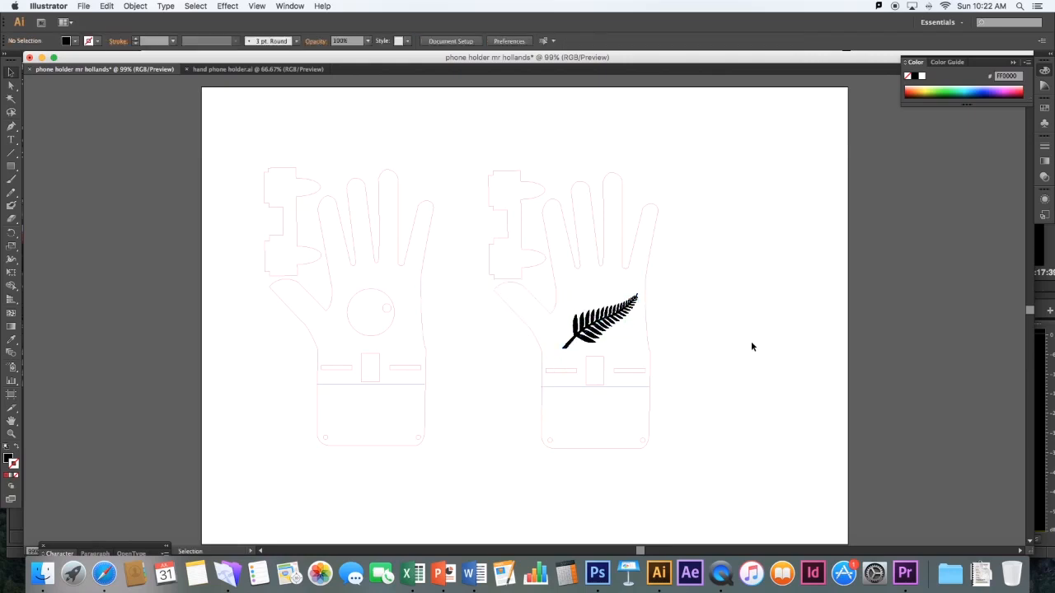
Shift the fern image slightly left to centre it better on the palm, and deselect it
left_click(604, 323)
left_click(667, 318)
left_click(623, 319)
left_click_drag(624, 320, 619, 320)
left_click(682, 307)
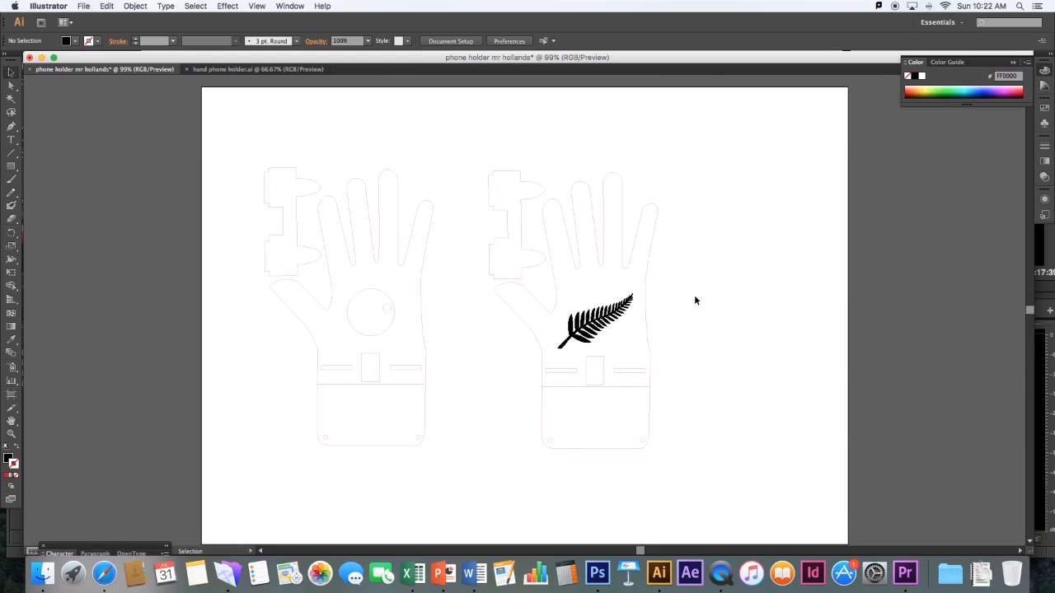
Move the complete hand design with the circle, including its bracket part, off the artboard's left edge onto the pasteboard
left_click_drag(435, 162, 243, 451)
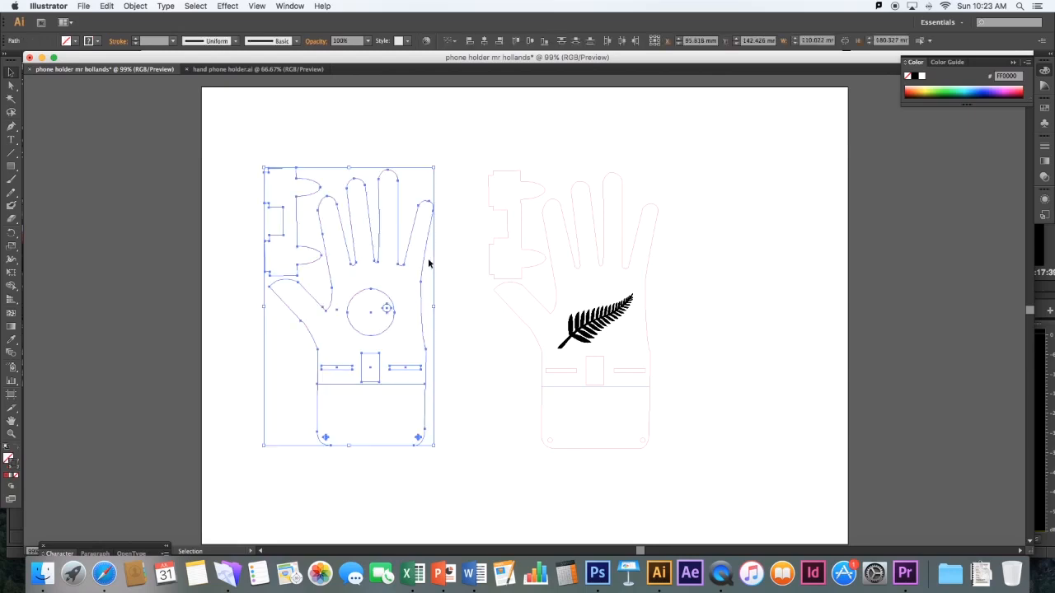
left_click_drag(407, 253, 154, 261)
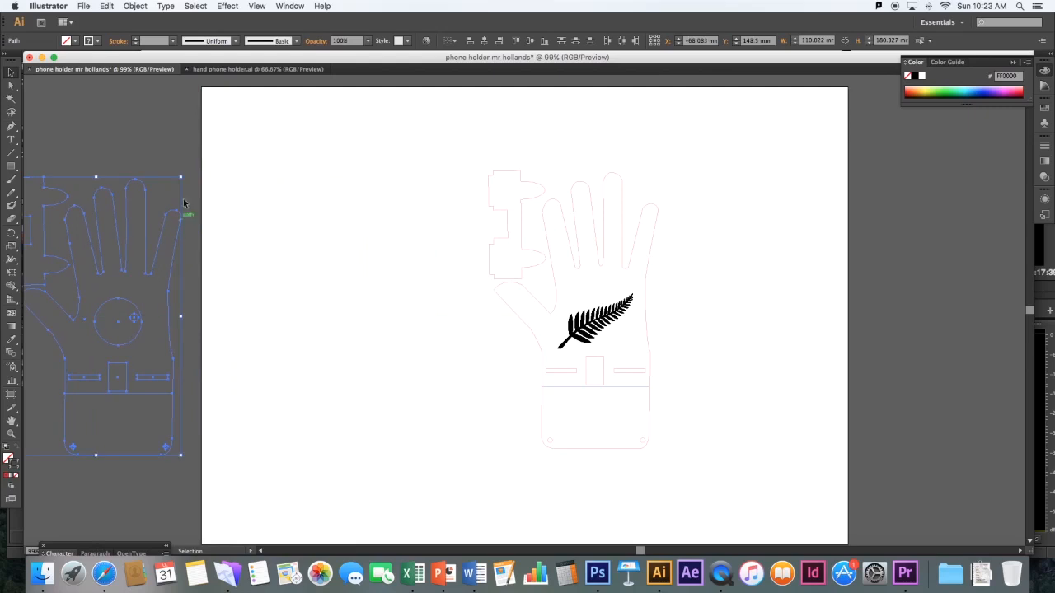
left_click(117, 322)
Move the complete fern hand design, including its bracket part, into the artboard's upper-left corner, and deselect it
left_click_drag(688, 172, 476, 459)
left_click_drag(621, 315, 354, 245)
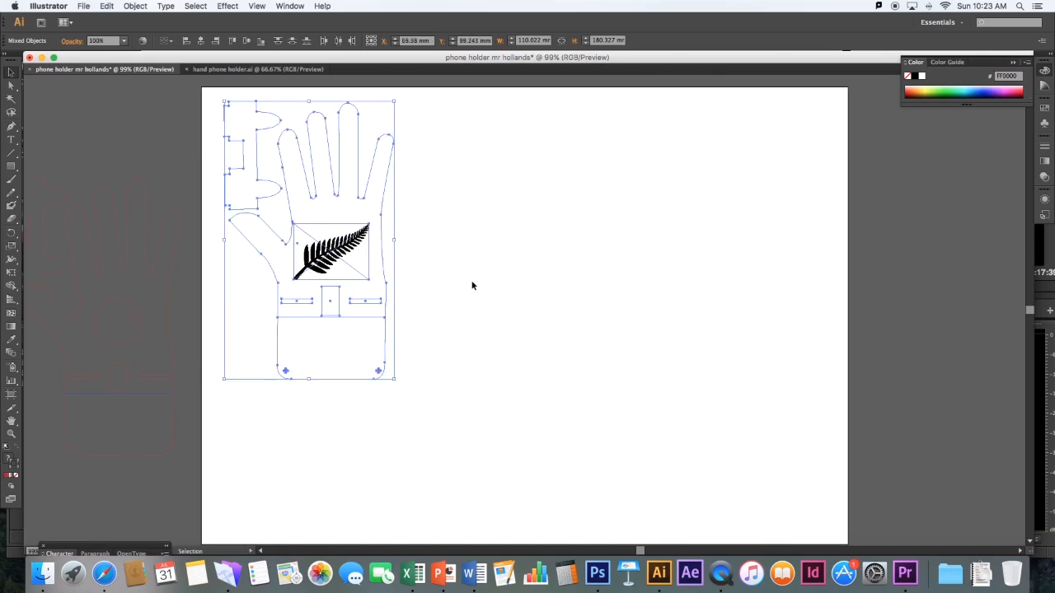
left_click(472, 285)
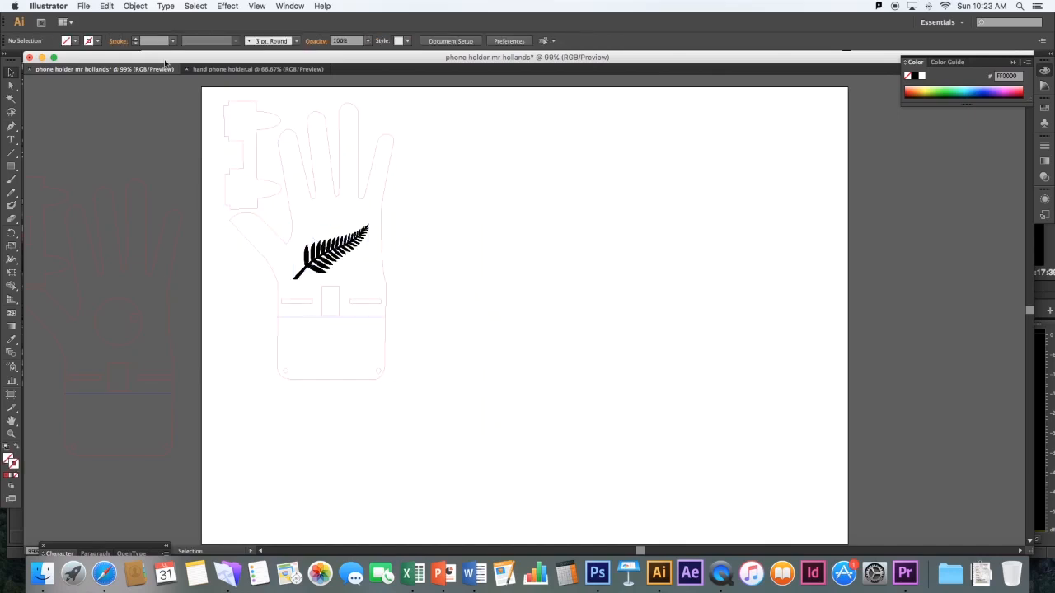
Save the phone holder document to the Desktop in Adobe Illustrator (ai) format with the Illustrator CS6 version
left_click(83, 6)
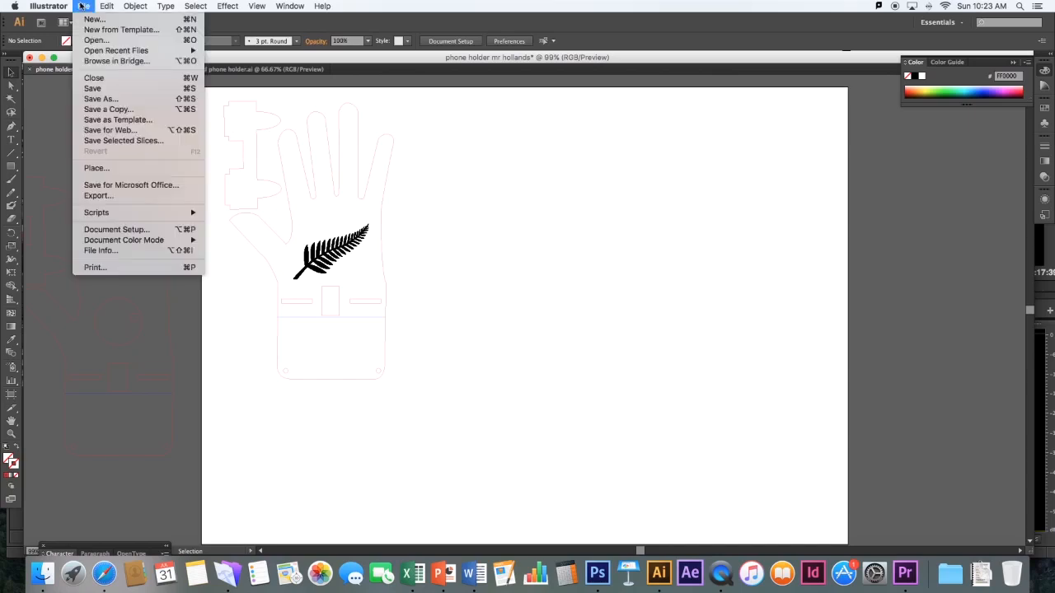
left_click(94, 89)
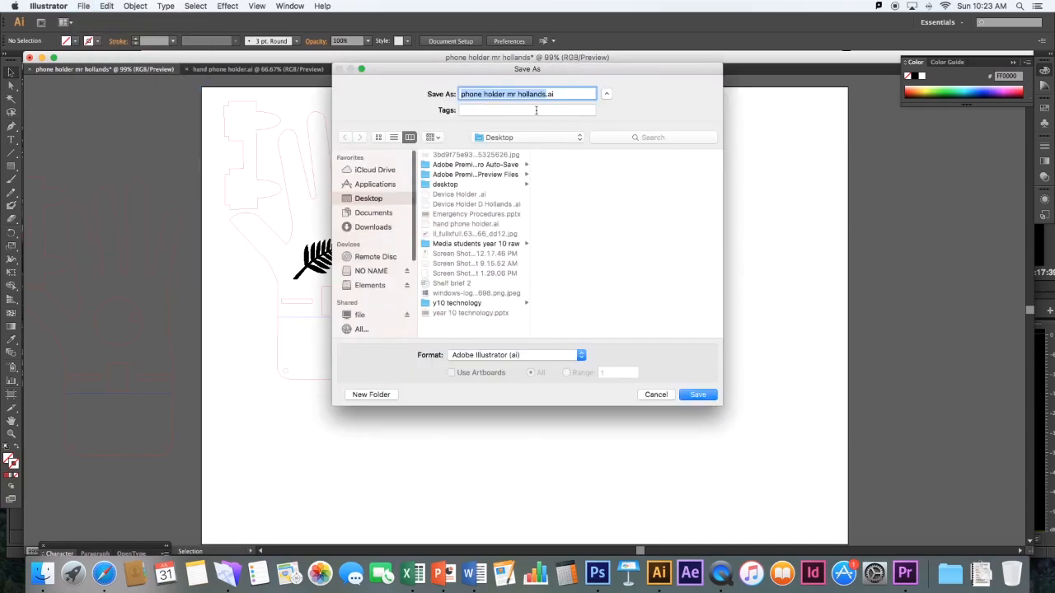
left_click(699, 395)
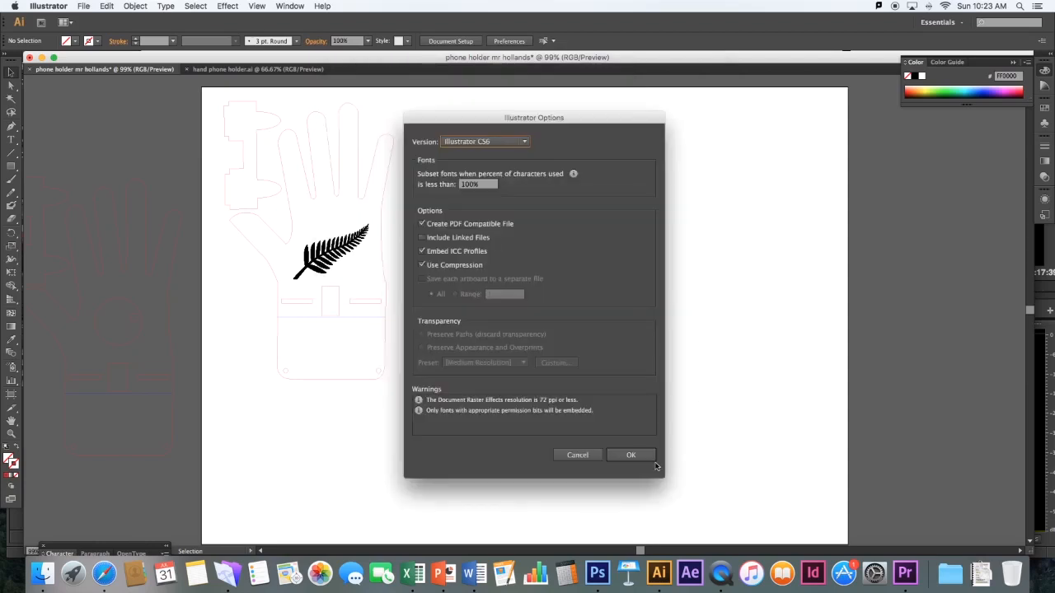
left_click(634, 458)
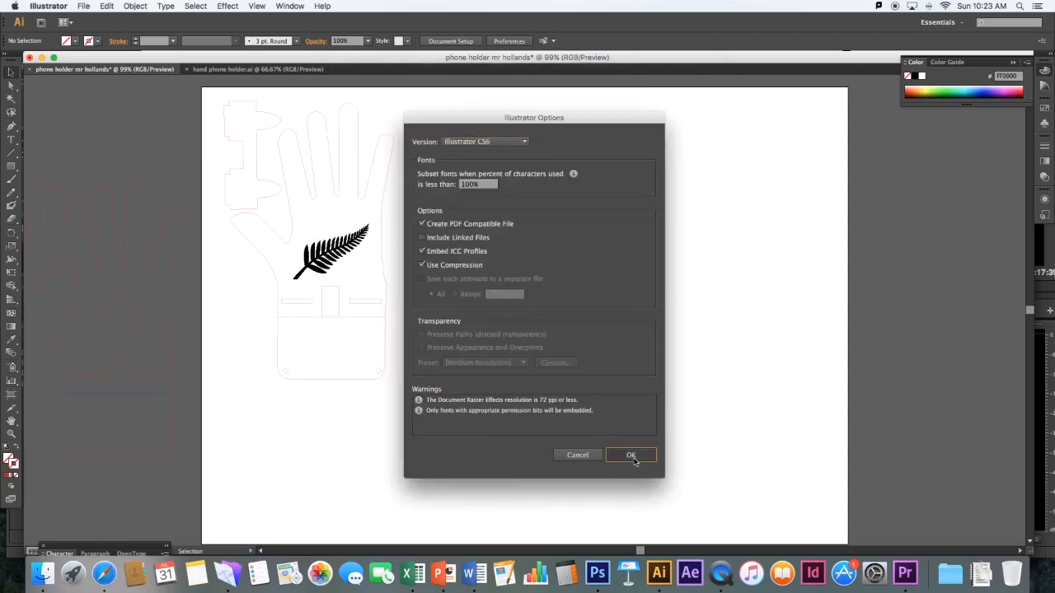